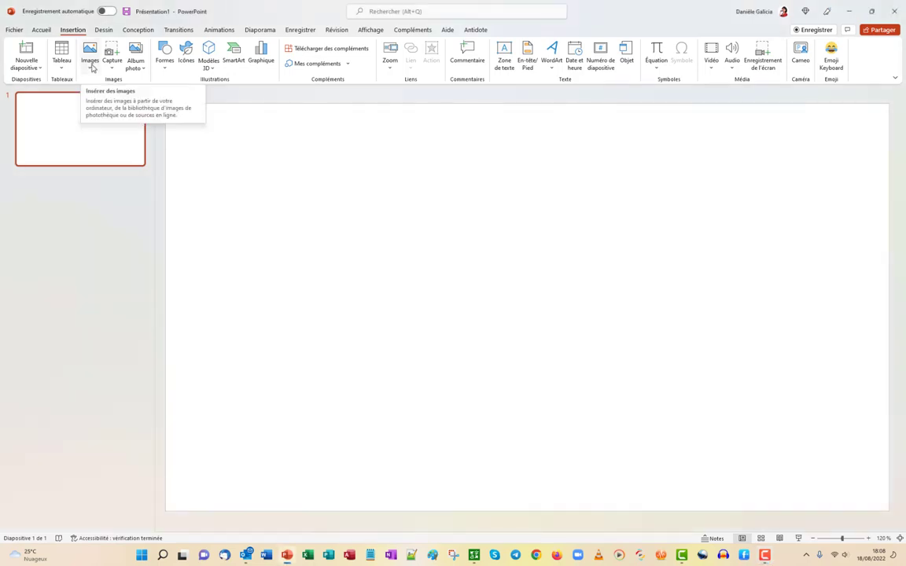
- Insert the glass-skyscraper stock photo and apply the first full-width Design Ideas layout
click(90, 60)
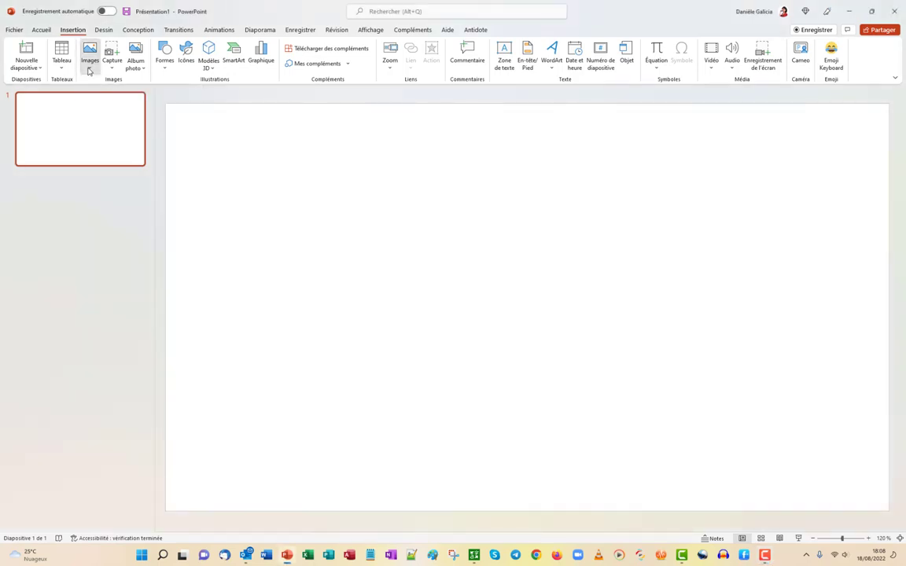
click(109, 112)
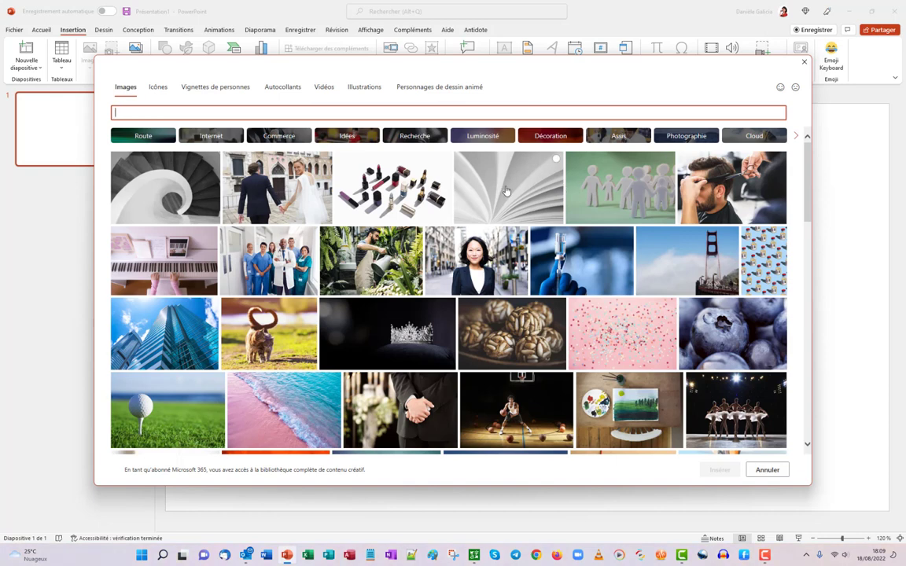
click(170, 334)
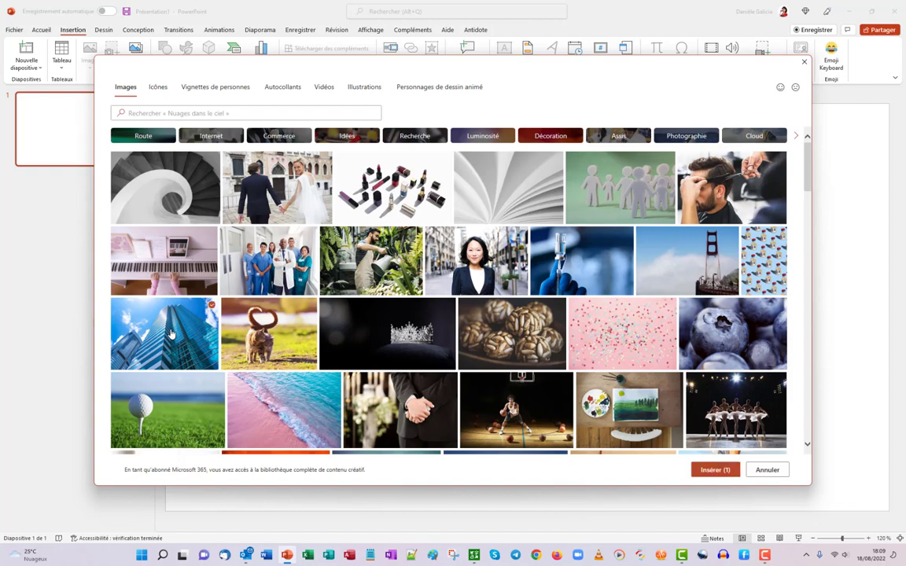
click(712, 471)
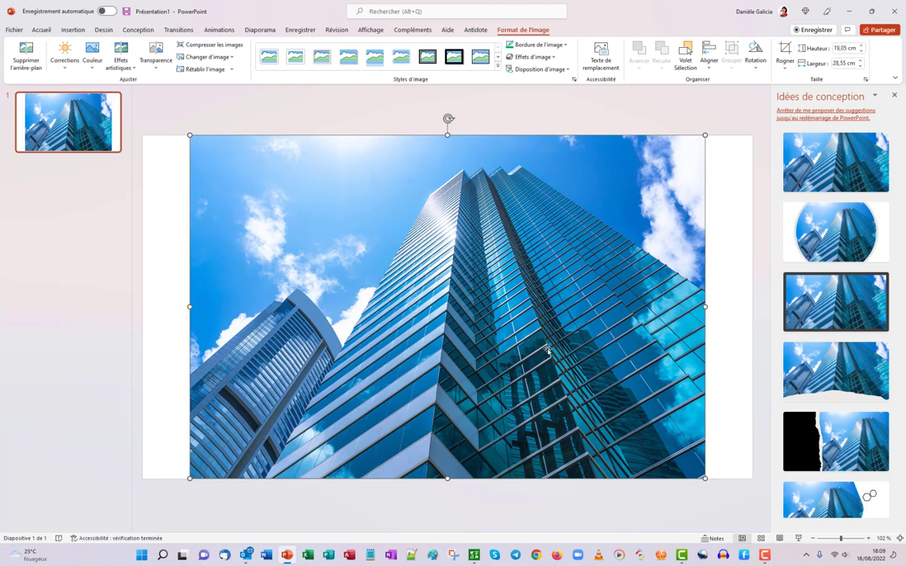
click(826, 181)
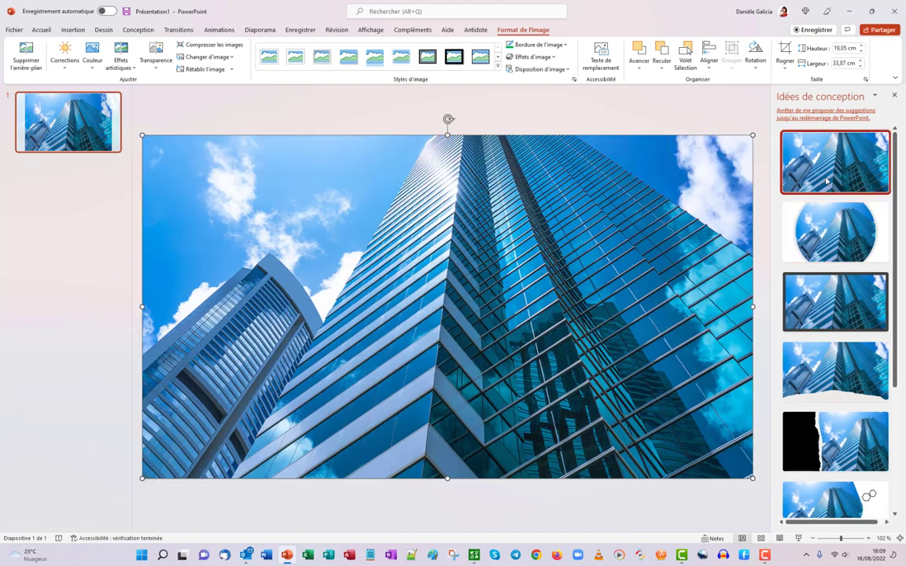
click(236, 106)
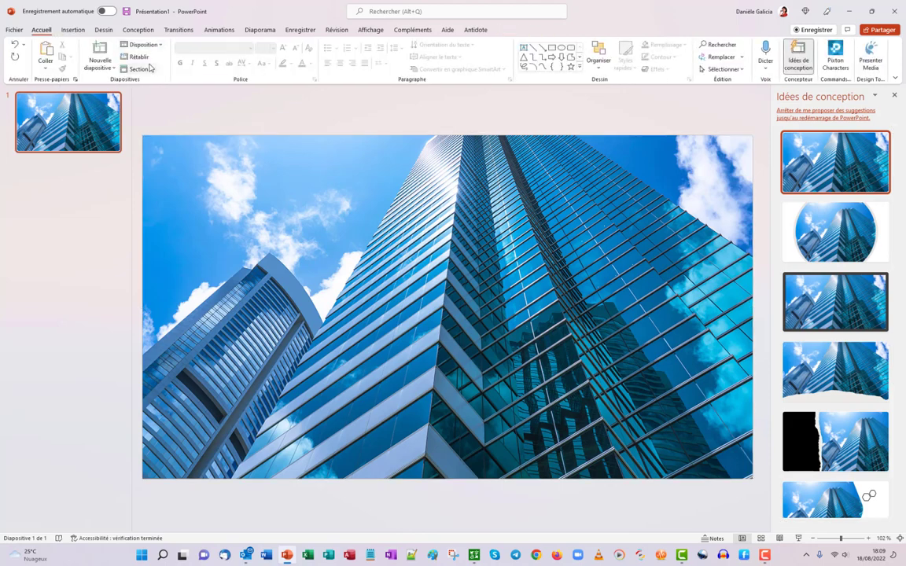
- Add the Emoji Keyboard add-in from My Add-ins and open its emoji panel
click(69, 30)
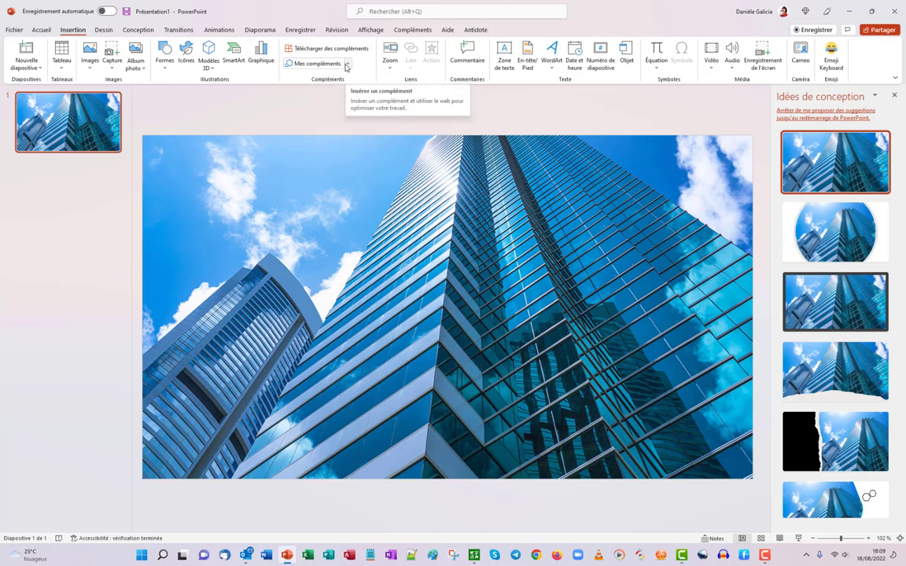
click(346, 67)
click(345, 66)
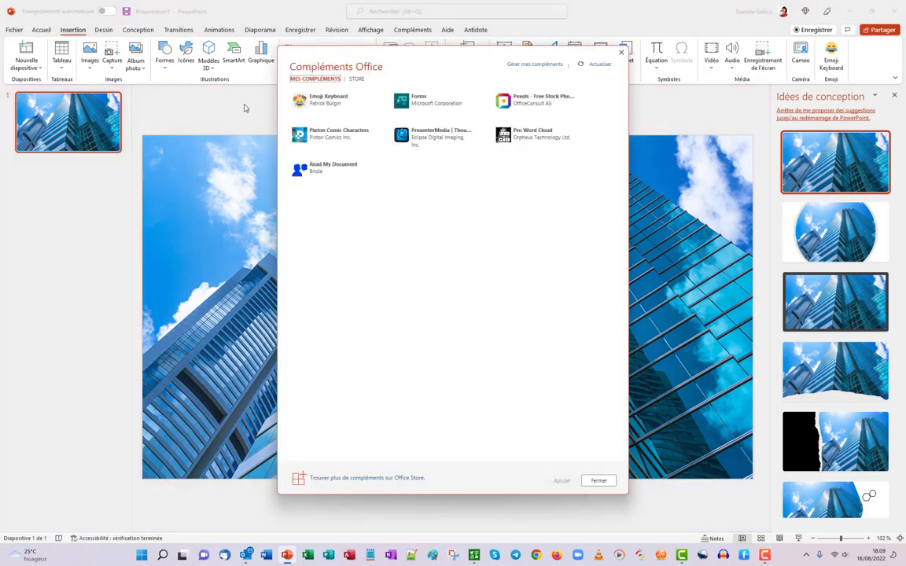
click(330, 106)
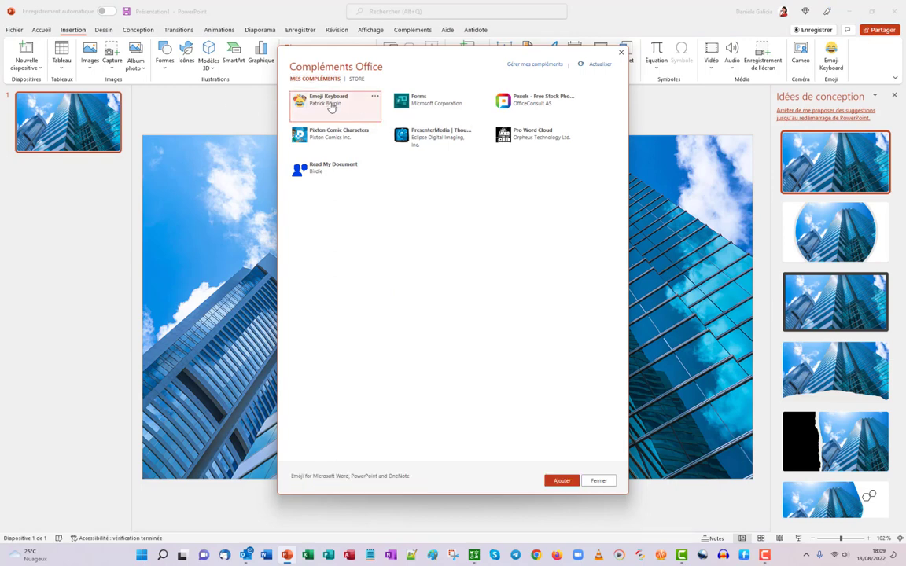
click(561, 482)
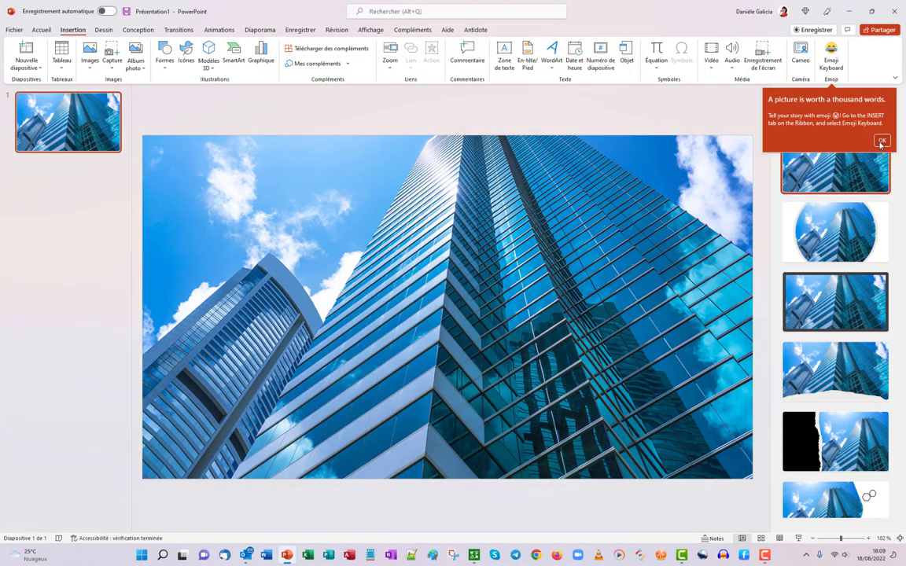
click(831, 56)
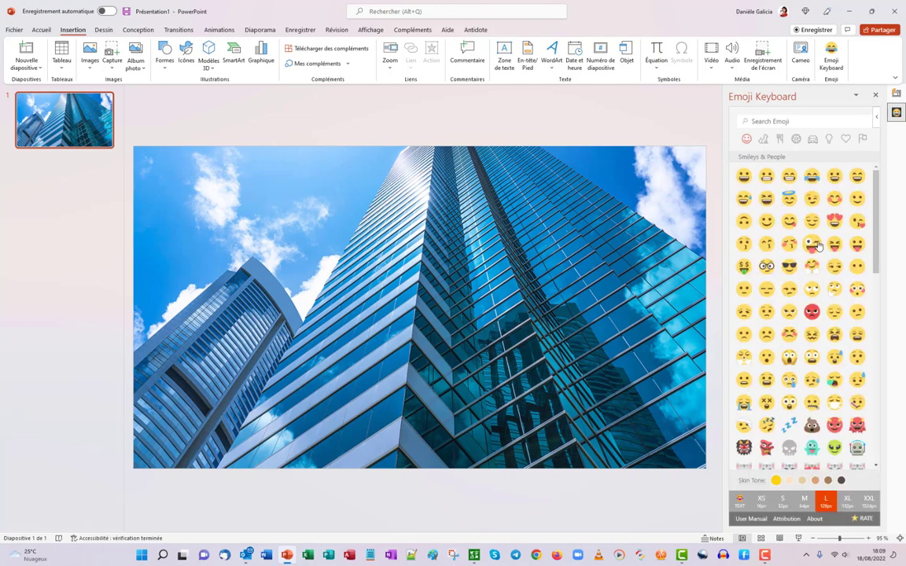
- Scroll to the hand gestures and insert the call-me hand emoji onto the photo
scroll(818, 246, down, 5)
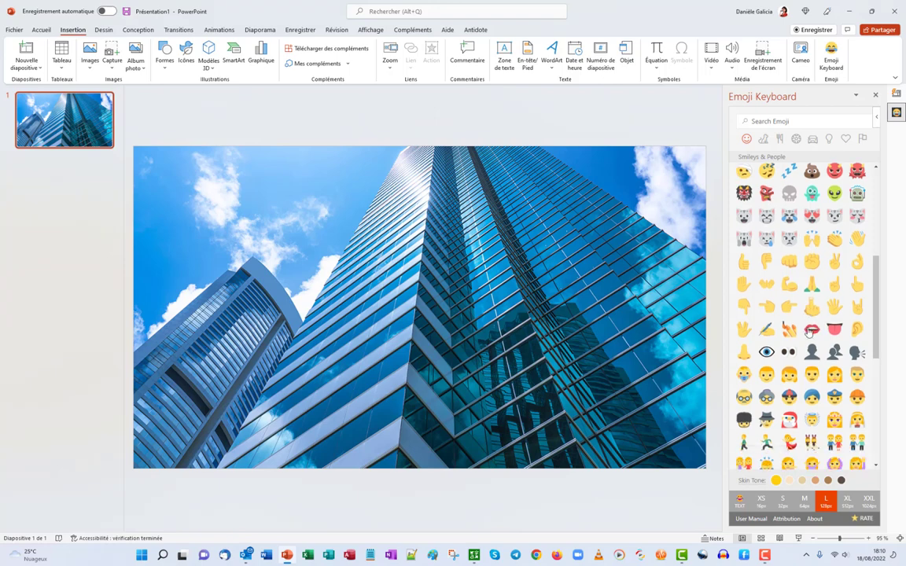
scroll(810, 332, down, 5)
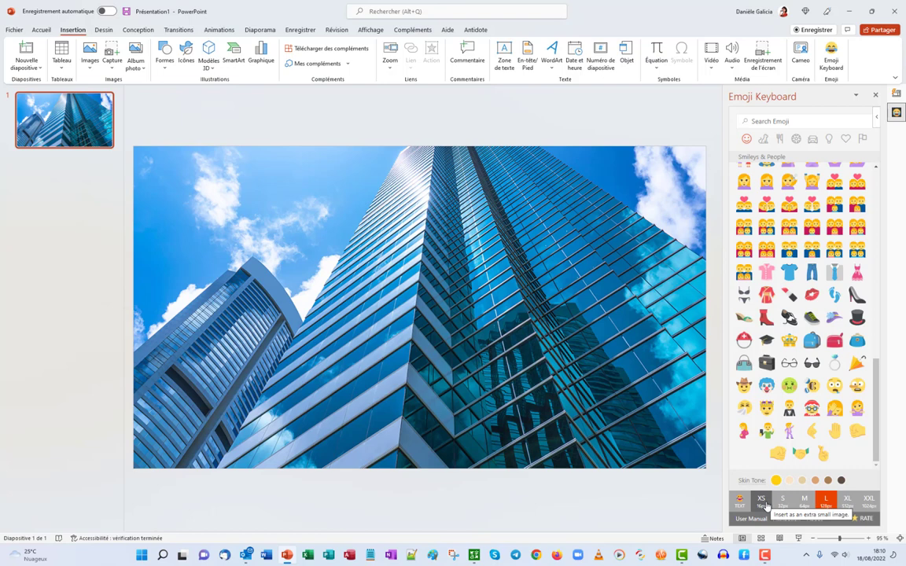
click(767, 505)
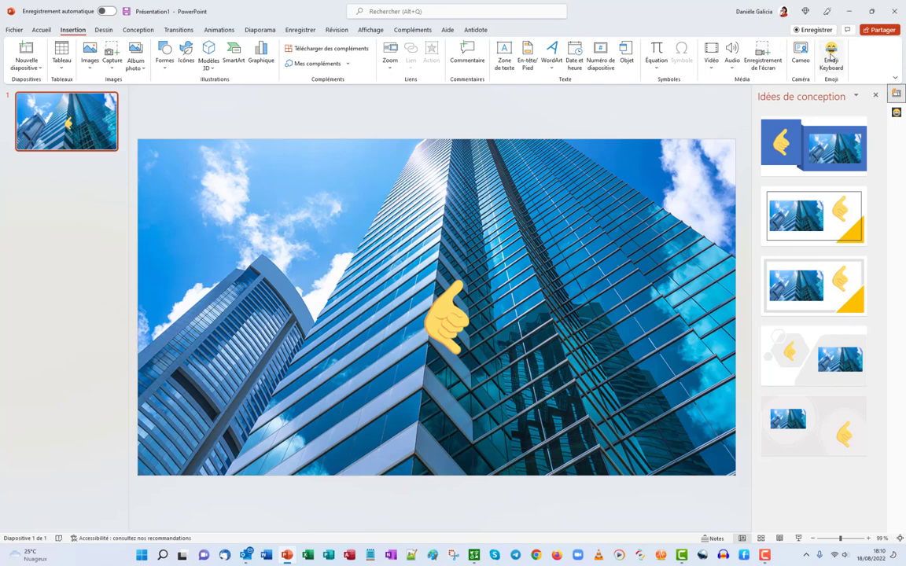
- Insert a green snake emoji, move the hand emoji left and the snake lower
click(876, 96)
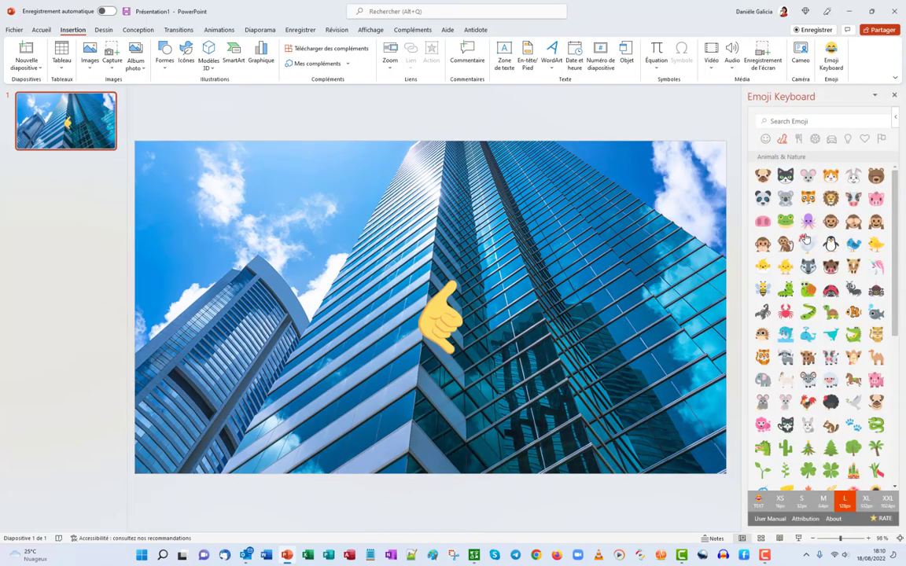
click(808, 313)
drag(440, 314, 365, 295)
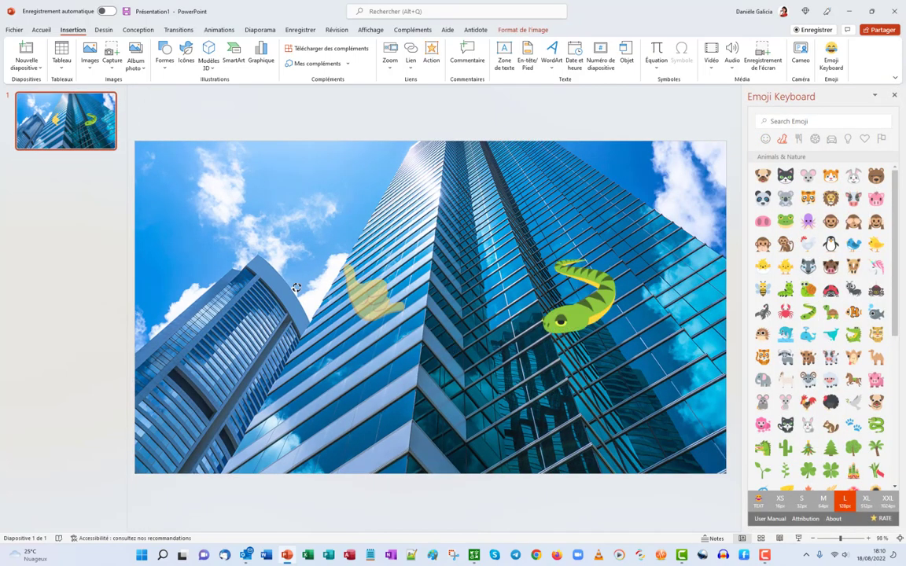
mouse_move(297, 289)
mouse_down()
mouse_move(346, 291)
mouse_move(323, 355)
mouse_up()
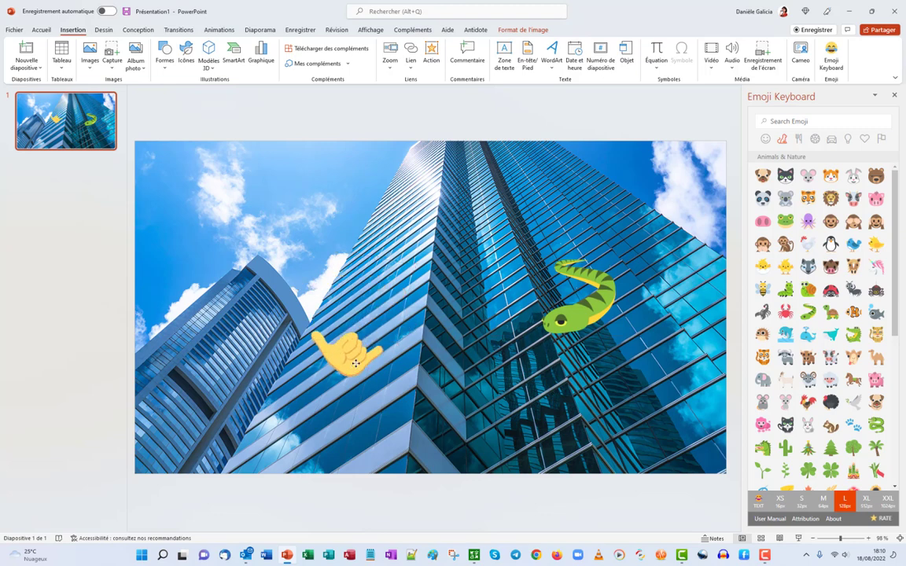
drag(582, 318, 595, 409)
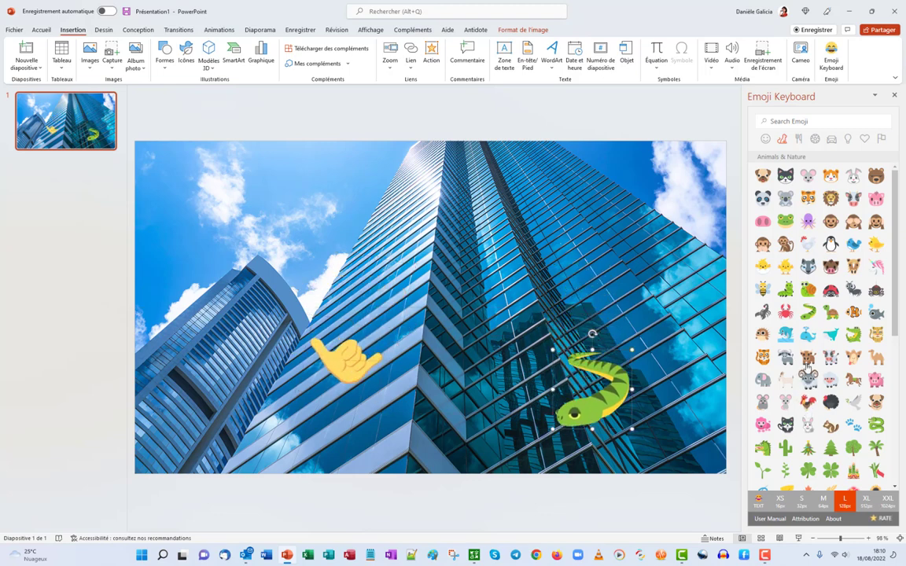
- Switch emoji size to XL and insert a large wine glass emoji
scroll(831, 388, down, 2)
scroll(831, 388, down, 4)
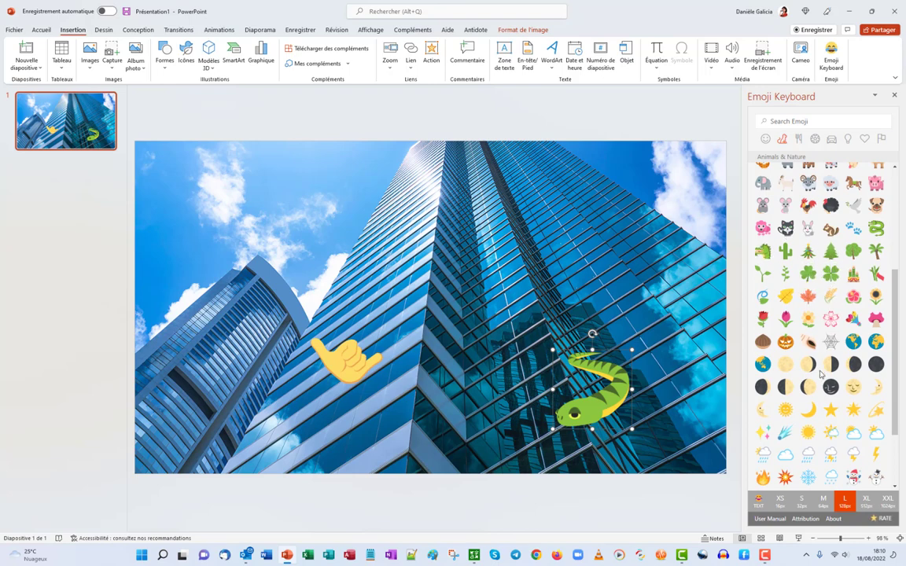
scroll(819, 370, down, 3)
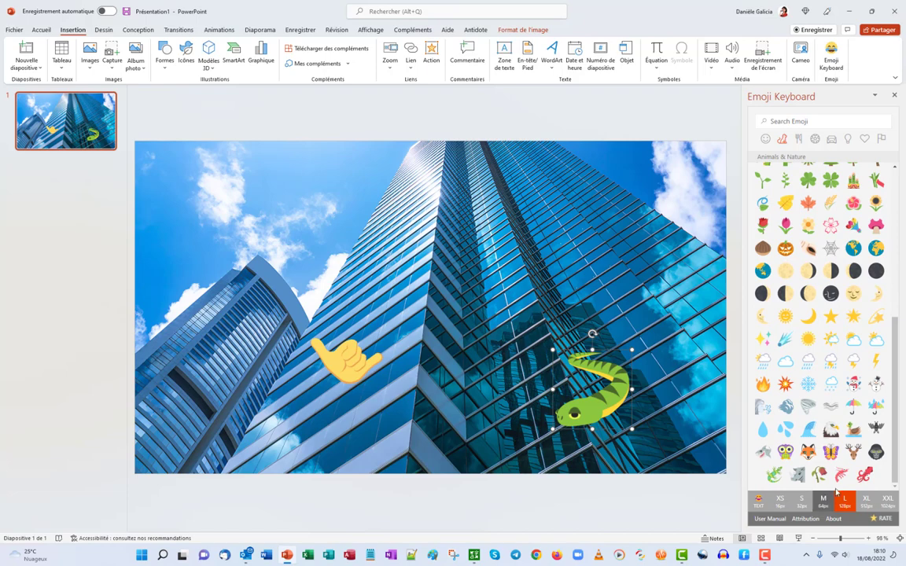
scroll(800, 182, down, 3)
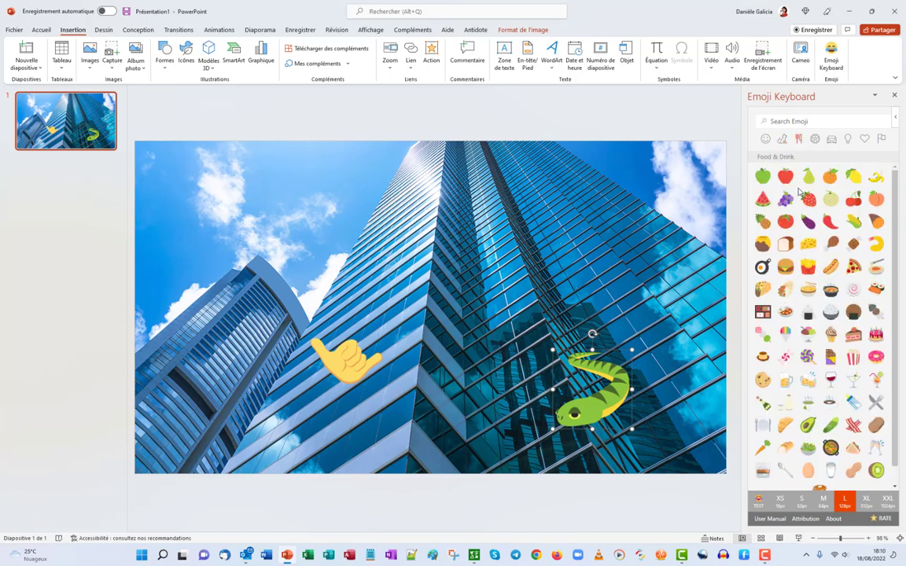
scroll(786, 354, down, 1)
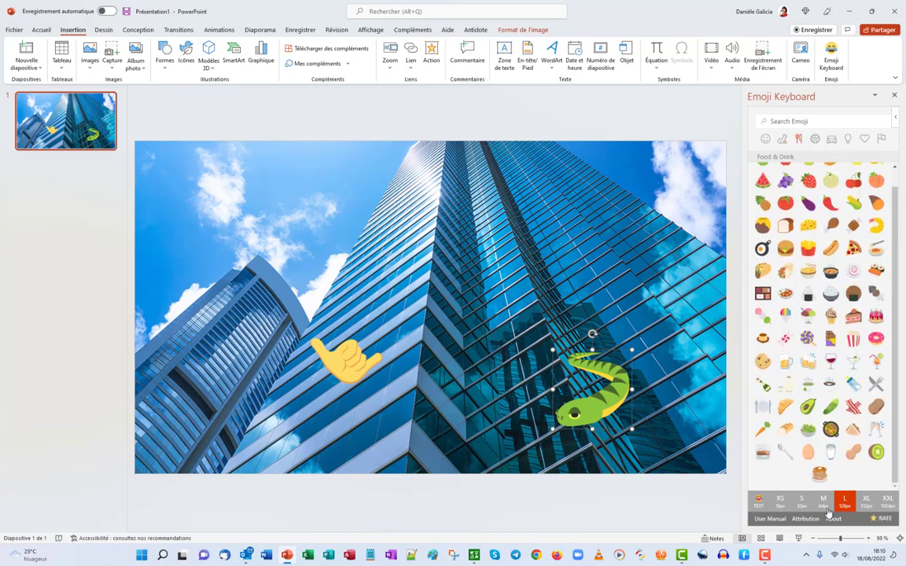
click(866, 506)
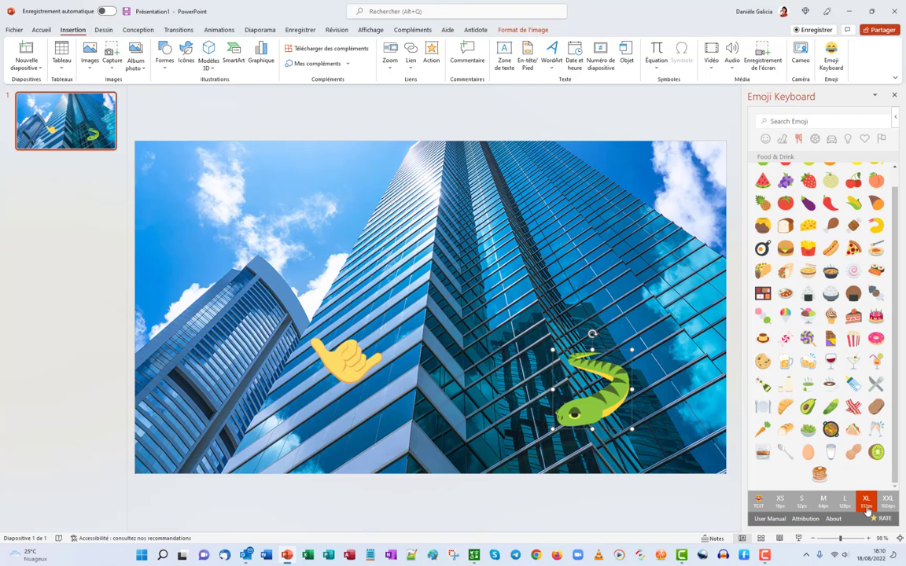
click(831, 361)
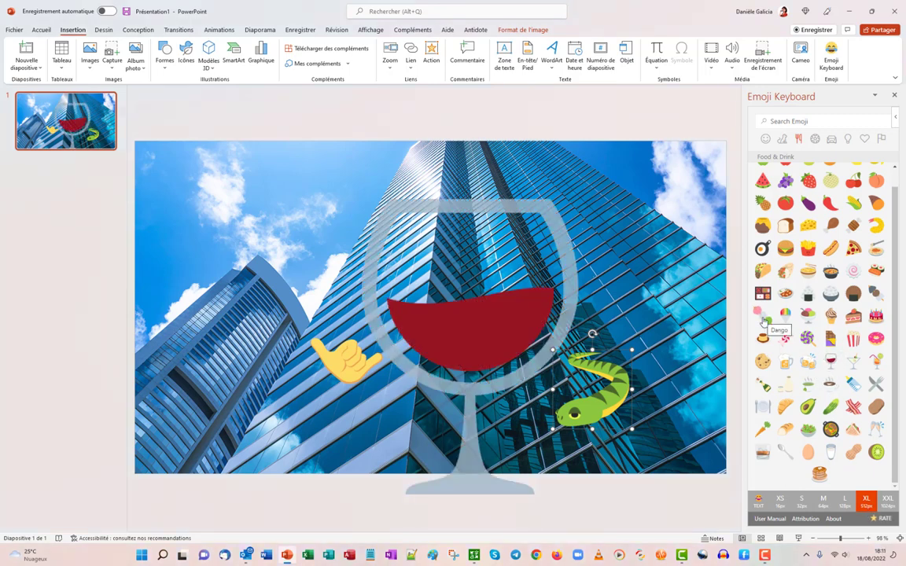
- Undo the wine glass and browse the Activity, Travel & Places and Objects emojis
key(ctrl+z)
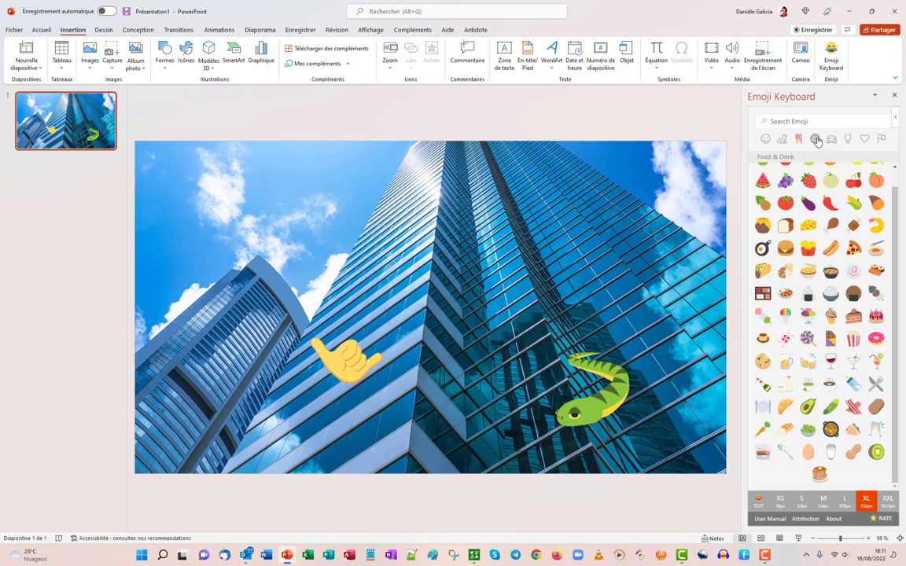
click(814, 140)
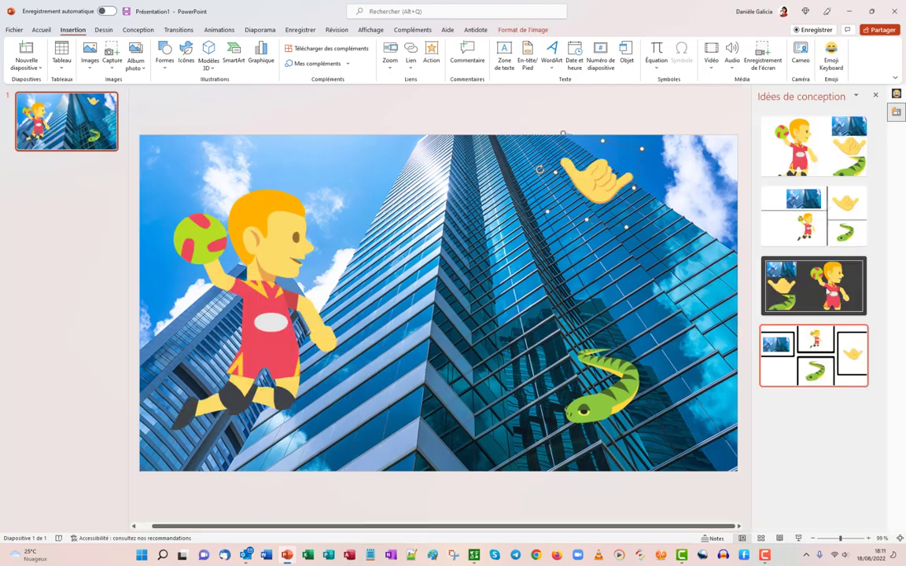
click(830, 57)
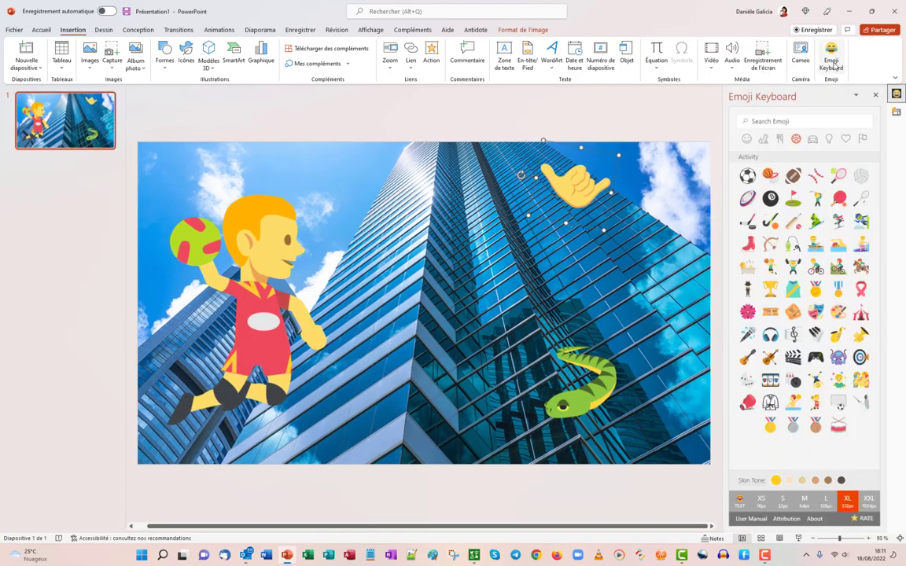
click(812, 142)
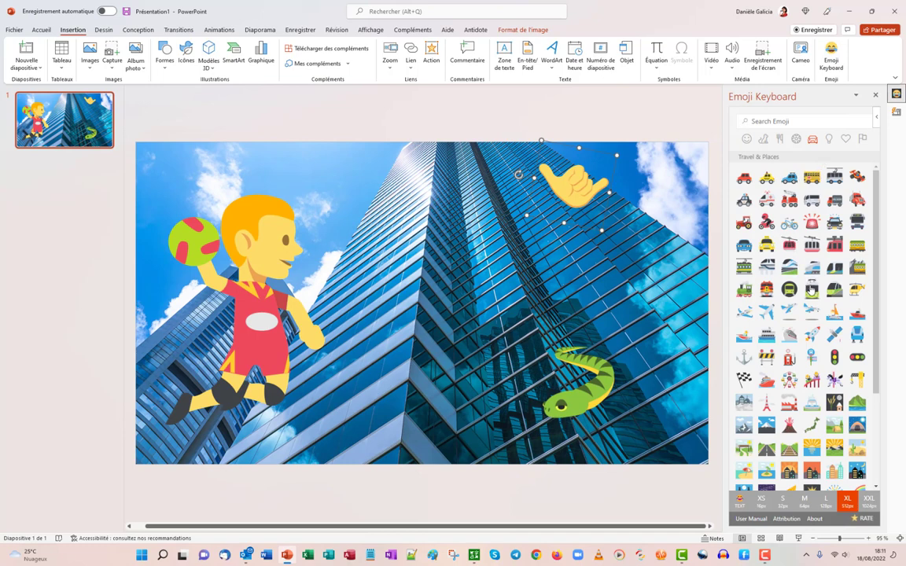
scroll(811, 289, down, 3)
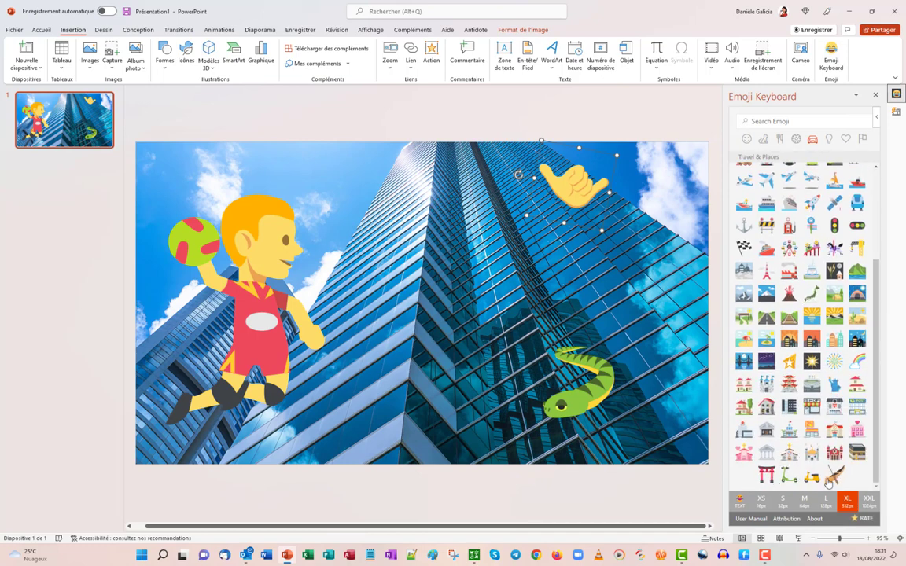
click(828, 140)
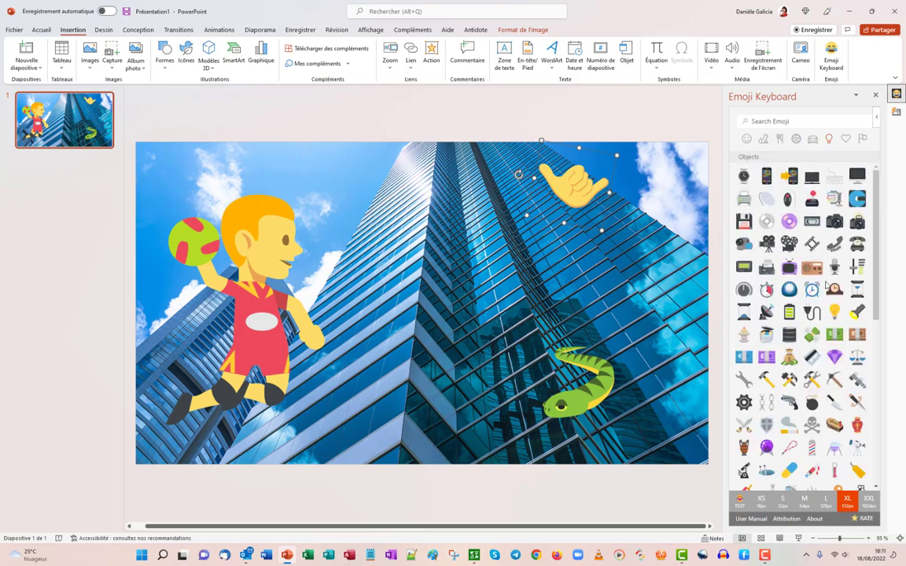
- Insert a movie-camera emoji, then delete the oversized result
click(767, 243)
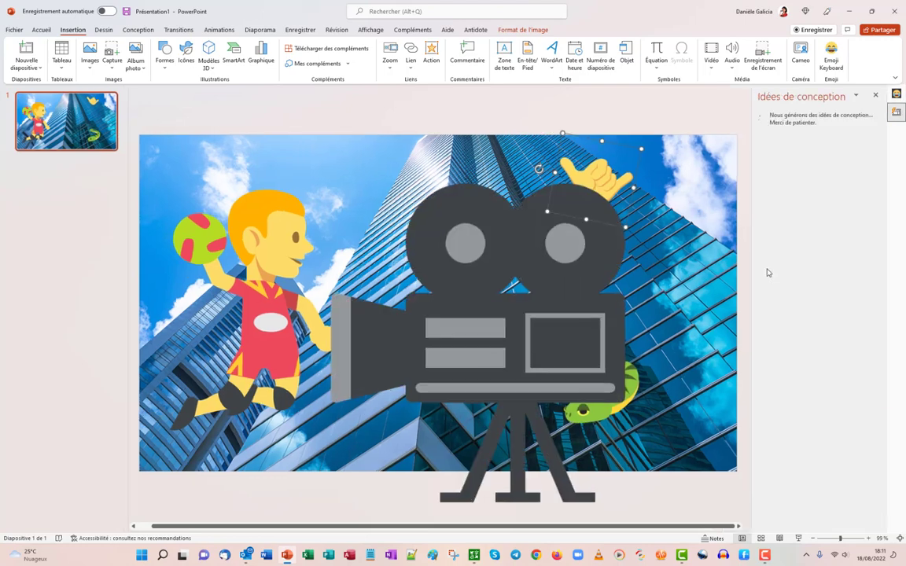
click(437, 249)
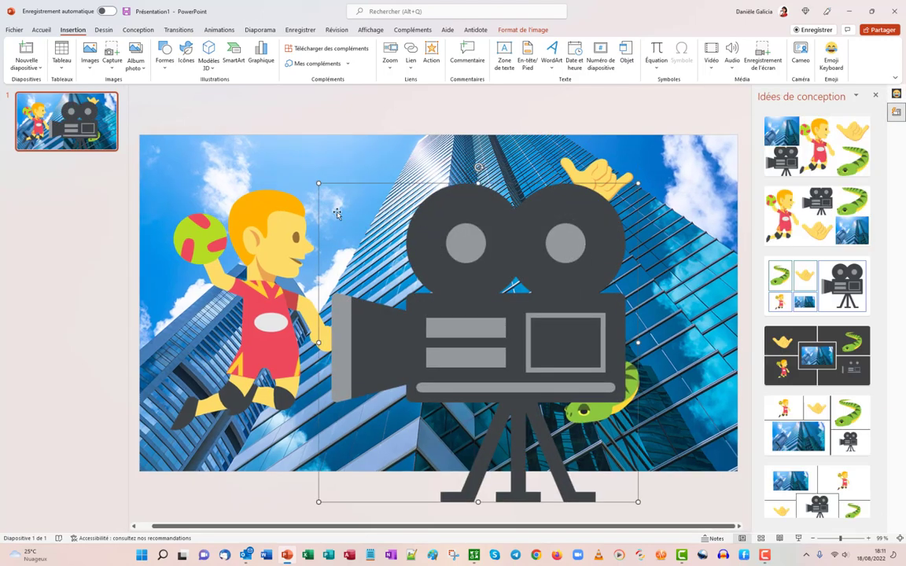
key(Delete)
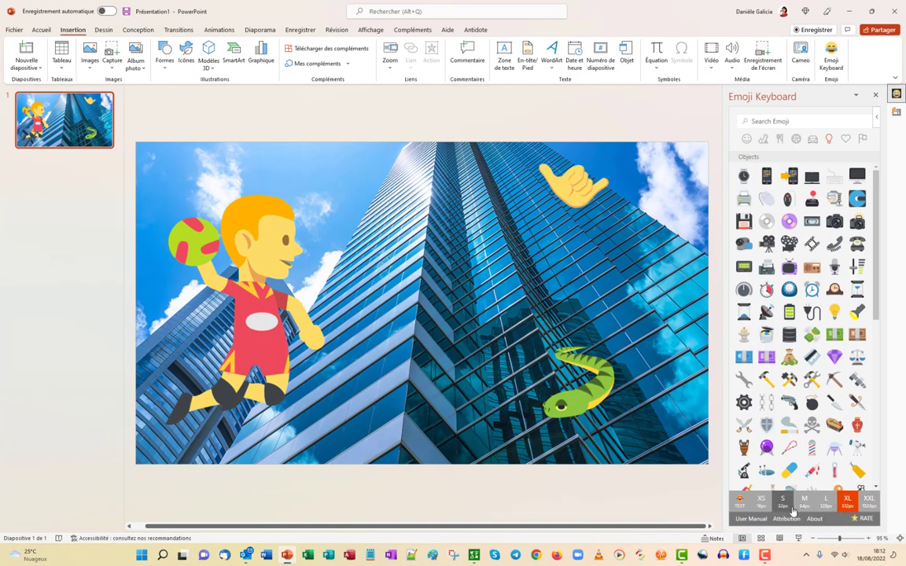
- Insert a size-S movie-camera emoji on the handball player's shirt and open Symbols
click(784, 501)
click(767, 244)
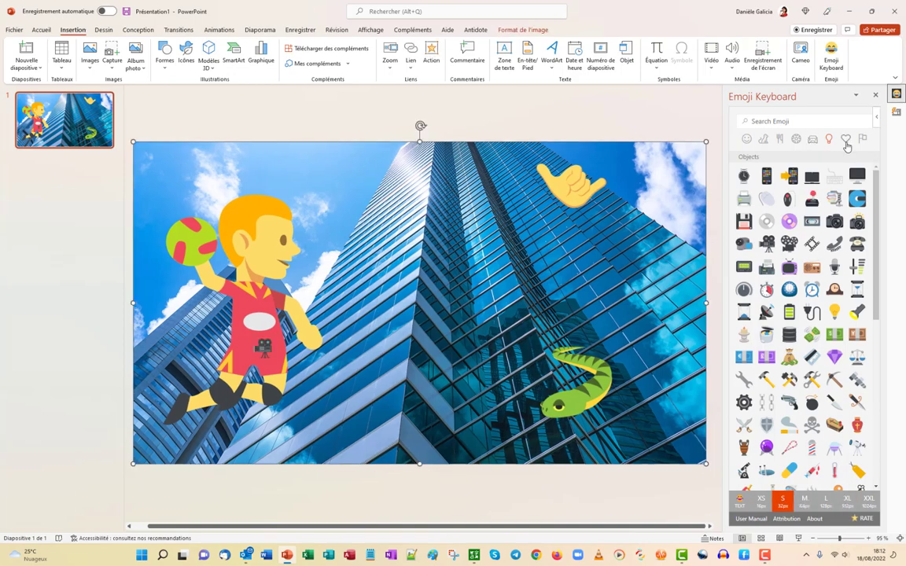
click(846, 144)
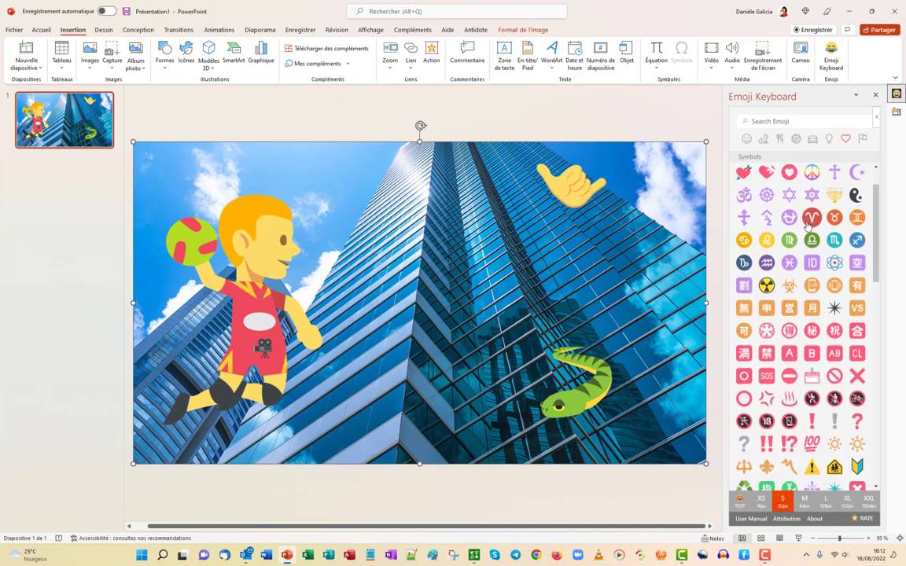
- Scroll through the Symbols emojis, then bring up the Office Add-ins catalogue
scroll(808, 225, down, 1)
scroll(806, 227, down, 1)
scroll(806, 228, down, 1)
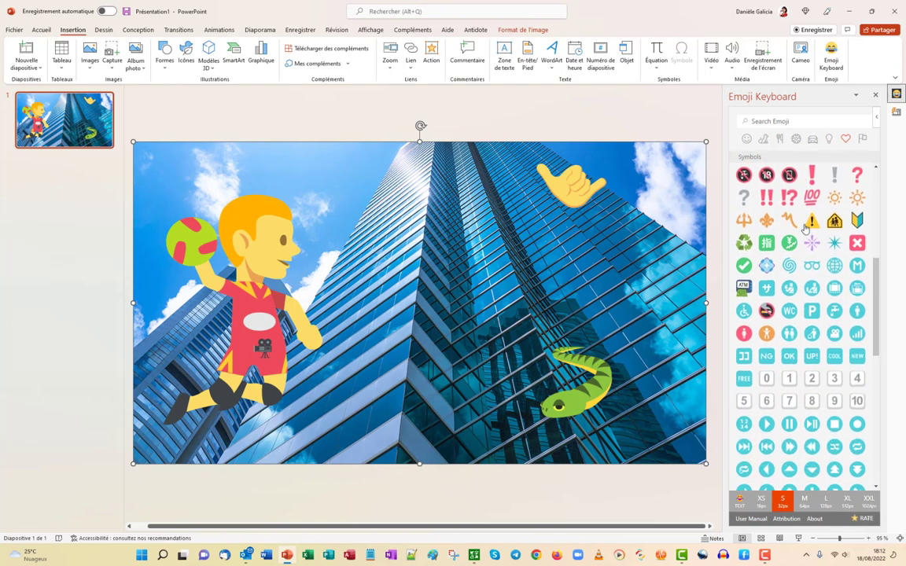
scroll(805, 228, down, 1)
scroll(805, 228, down, 1)
scroll(806, 228, down, 1)
scroll(806, 229, down, 1)
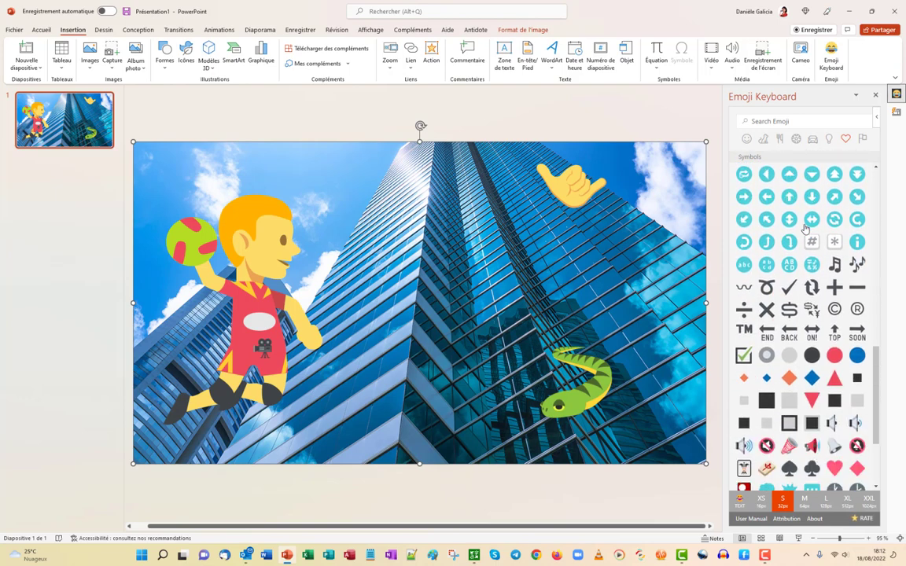
scroll(805, 228, down, 1)
scroll(805, 228, down, 1)
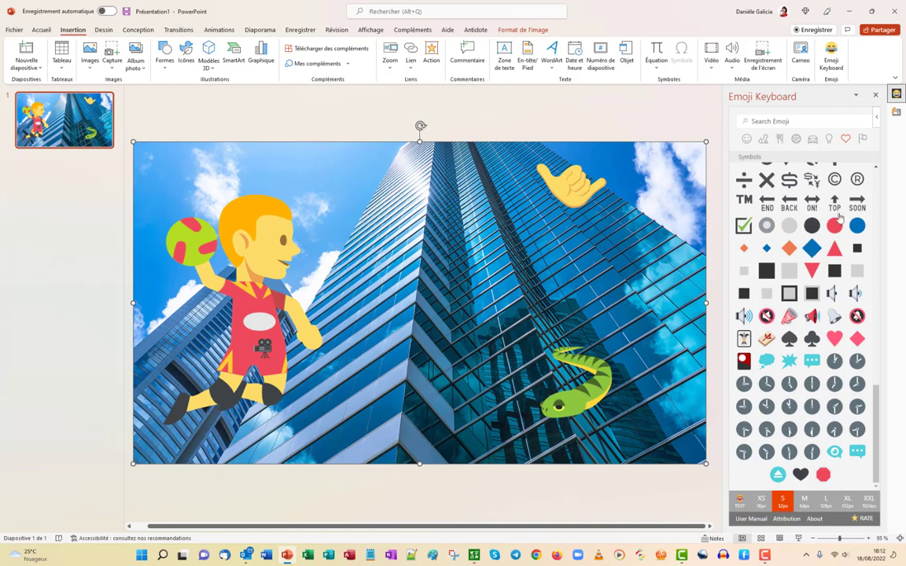
click(317, 63)
click(313, 105)
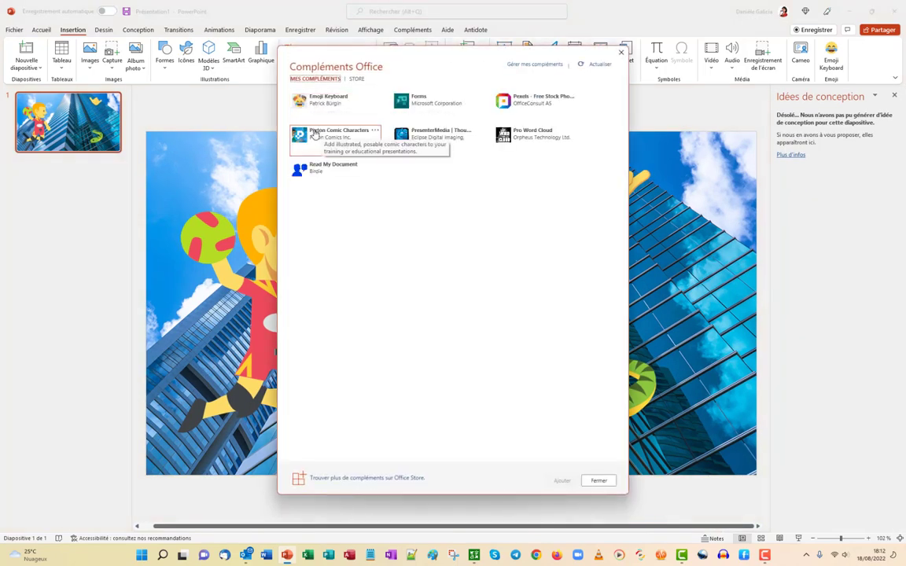
- Add Pixton Comic Characters from the add-ins list and open its pane
click(314, 133)
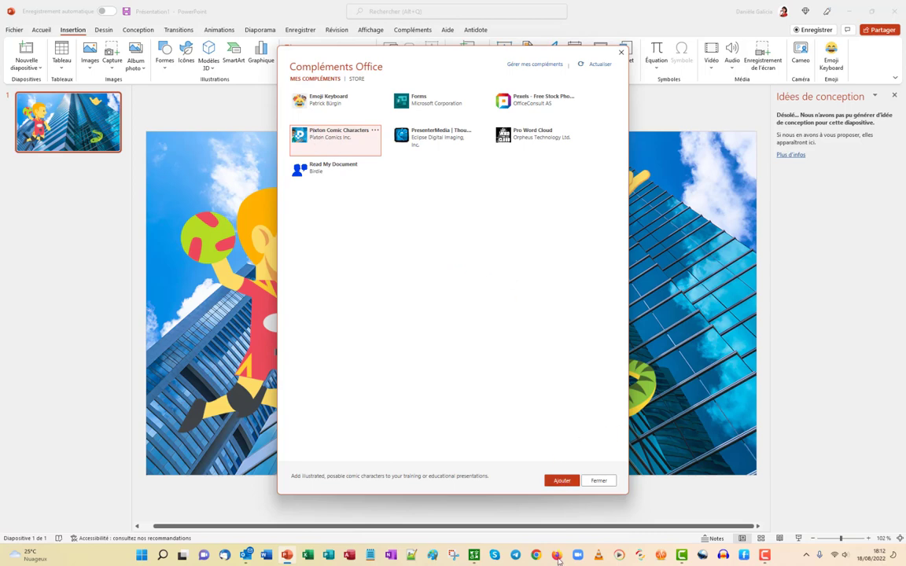
click(562, 483)
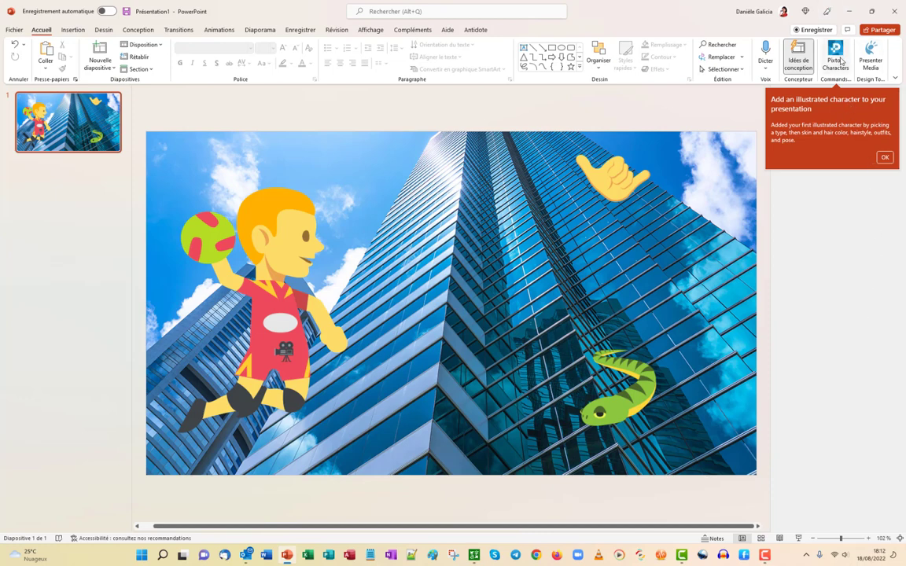
click(884, 158)
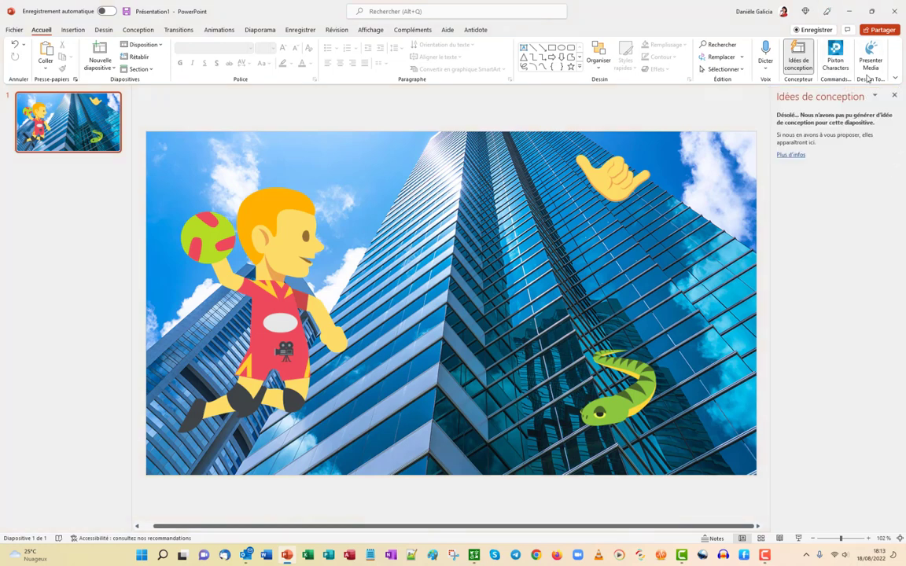
click(835, 56)
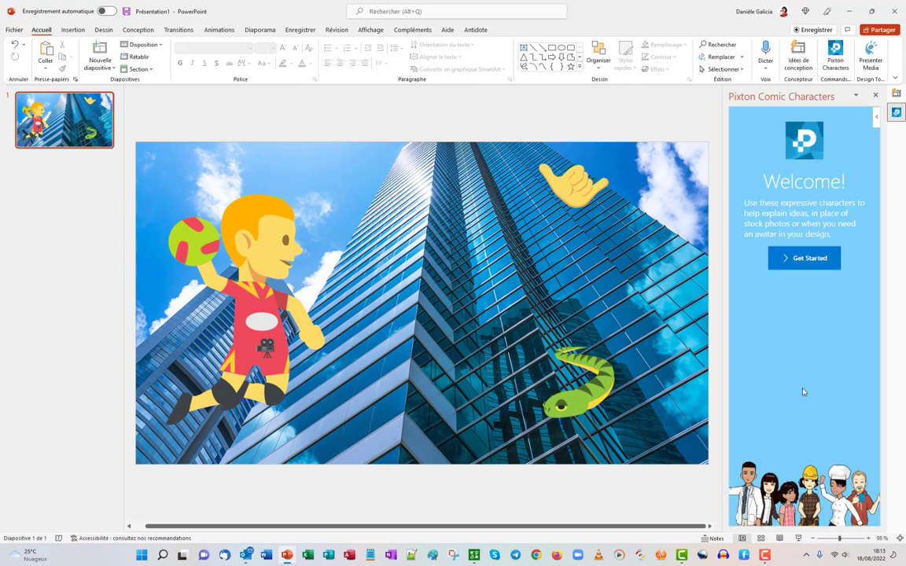
- Build a male Pixton character with a chosen skin colour and dark vest outfit
click(808, 260)
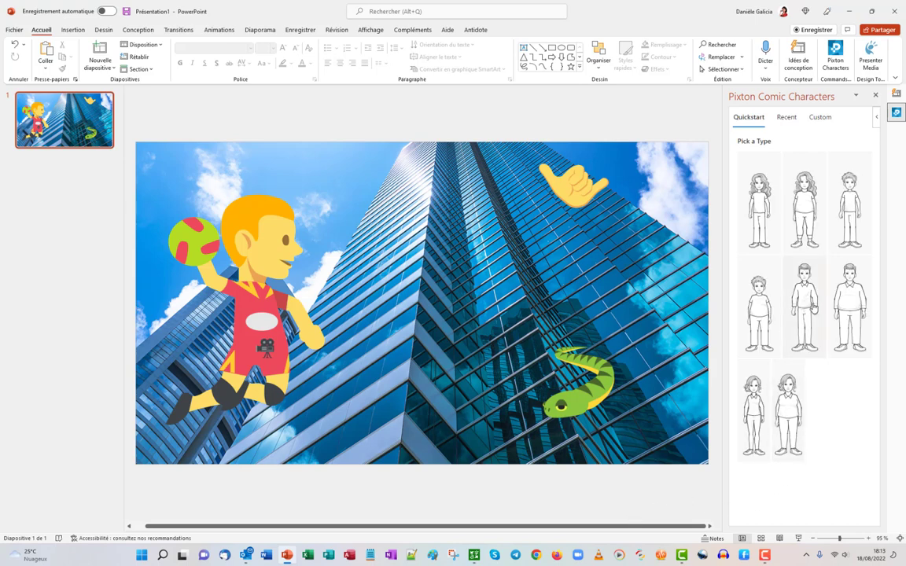
click(818, 342)
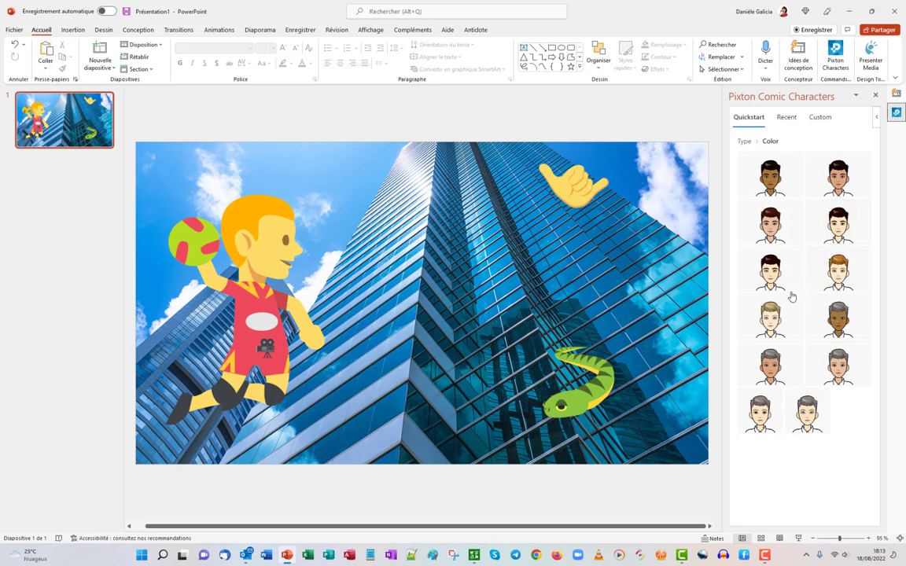
click(772, 315)
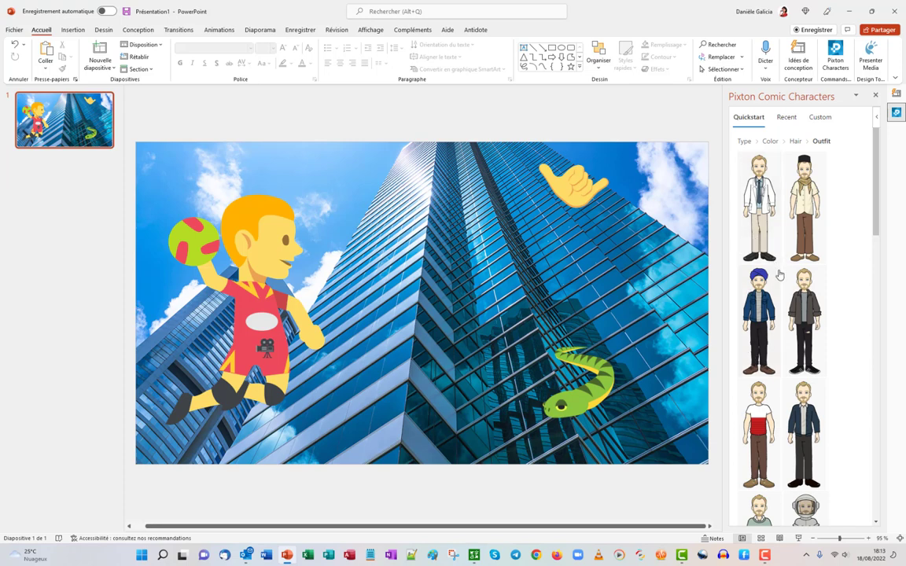
scroll(780, 275, down, 5)
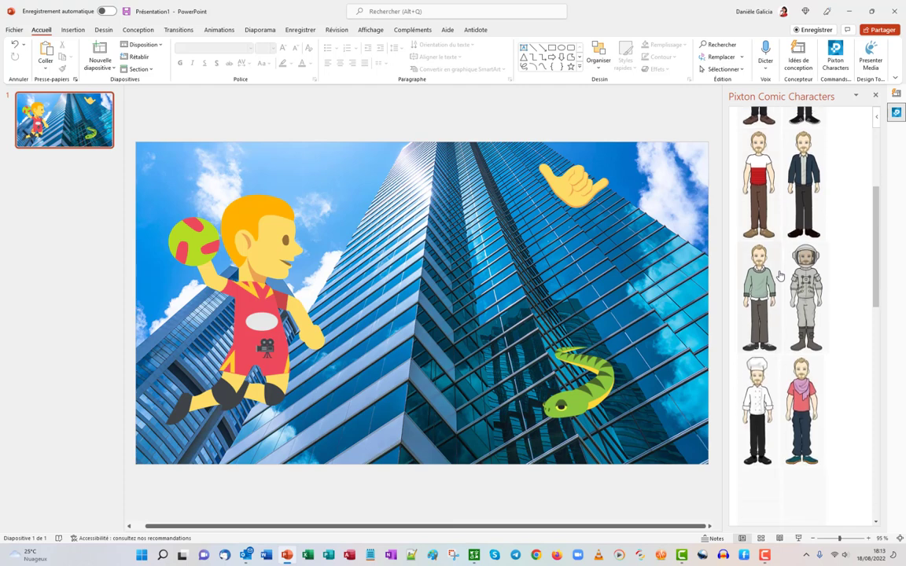
scroll(780, 275, down, 5)
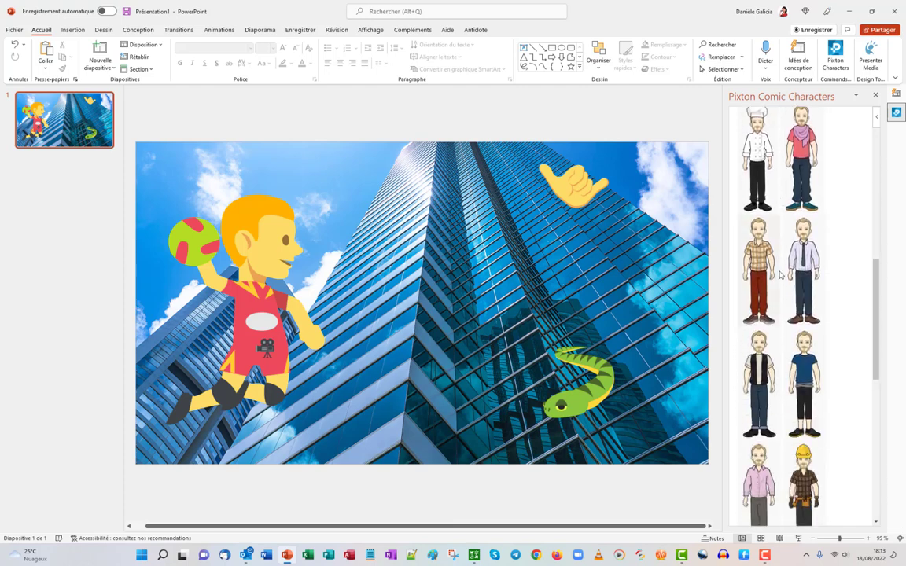
click(761, 377)
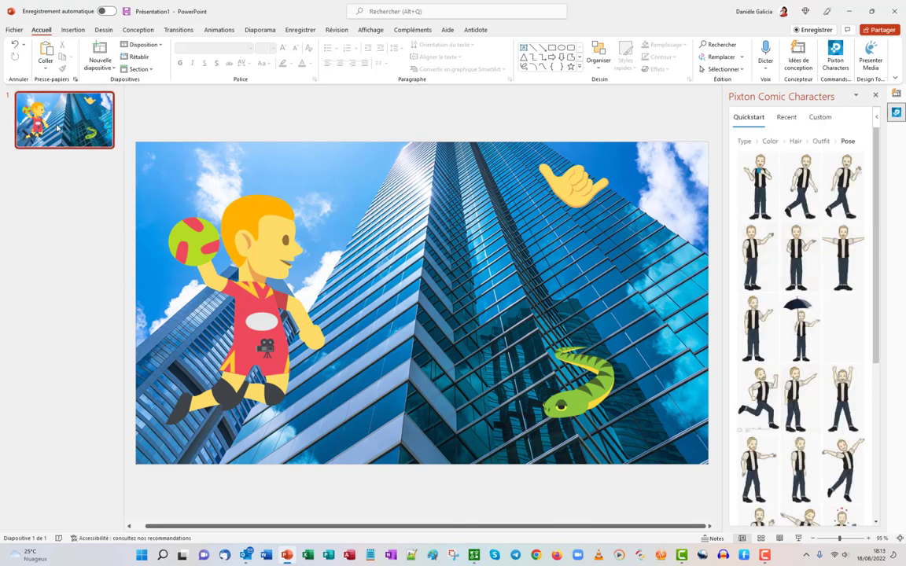
click(66, 32)
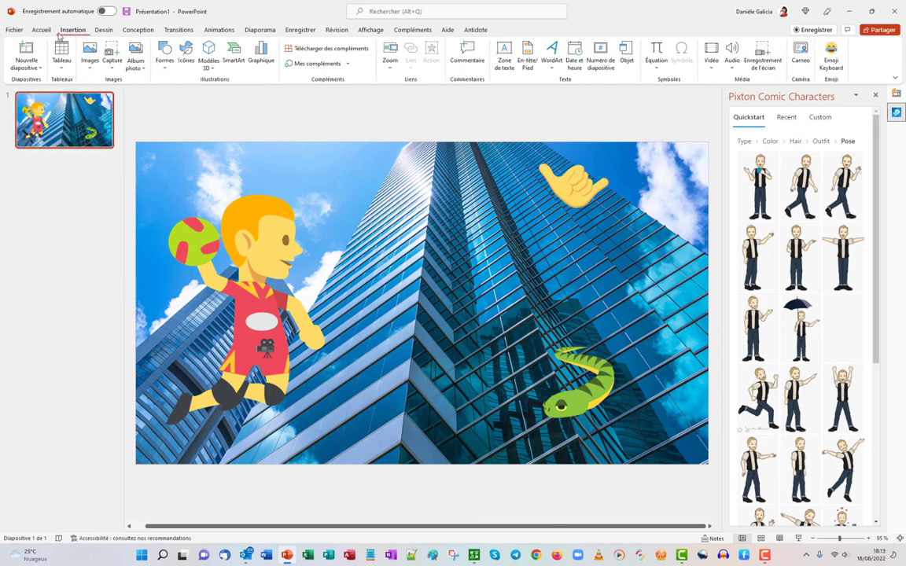
click(37, 66)
- Add a new slide 2 and place the walking and waving Pixton poses on it
click(37, 198)
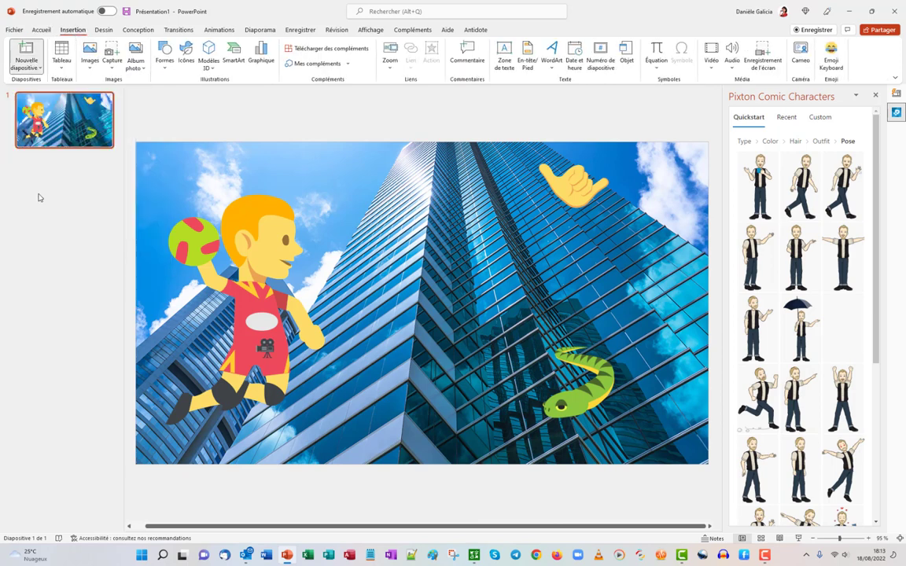
click(896, 112)
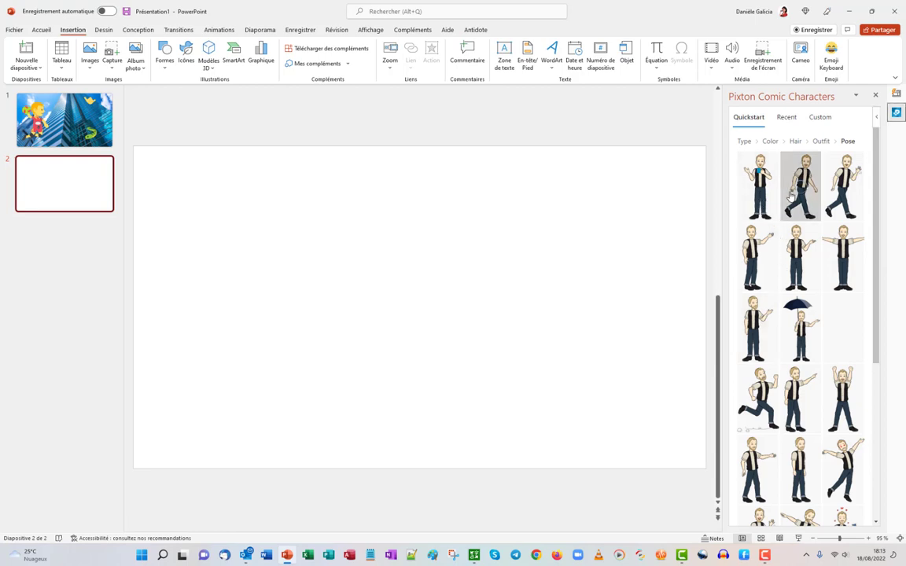
click(792, 195)
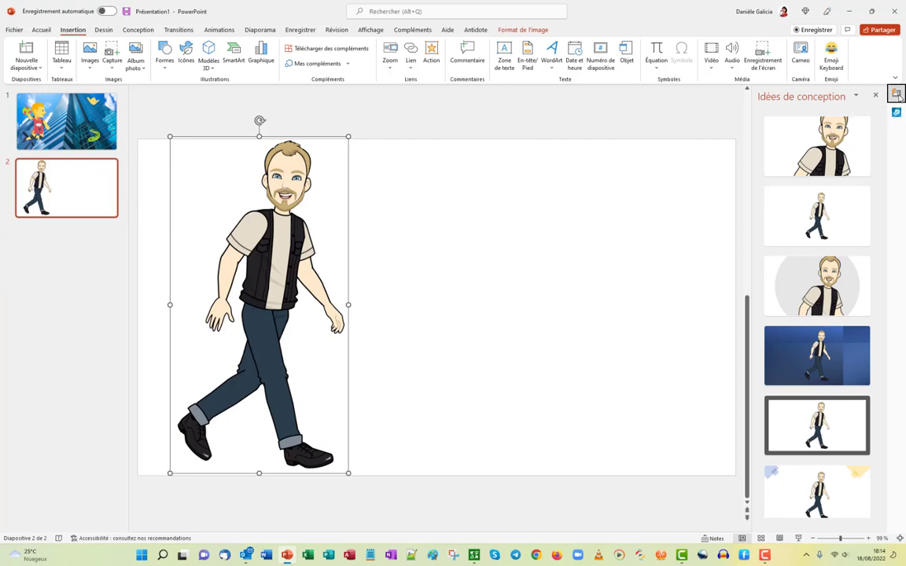
click(896, 114)
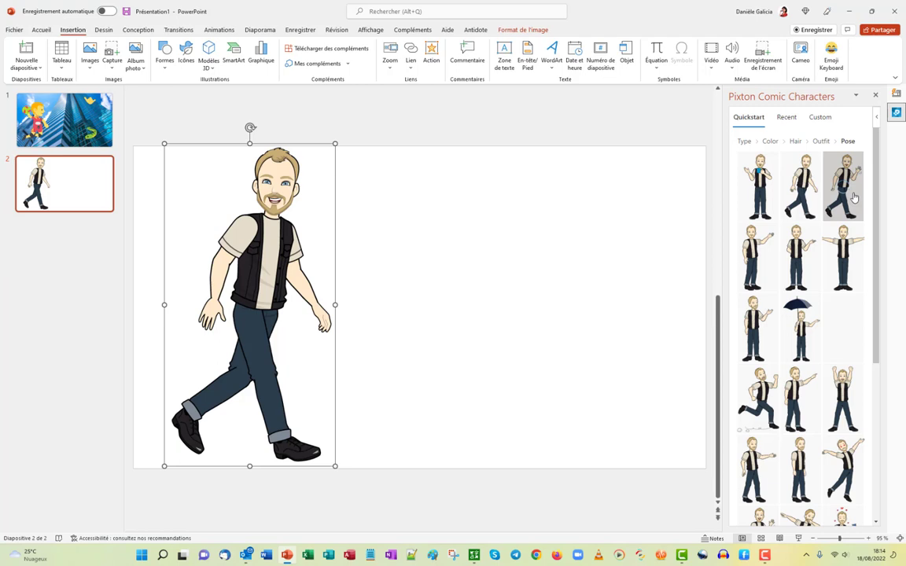
click(855, 197)
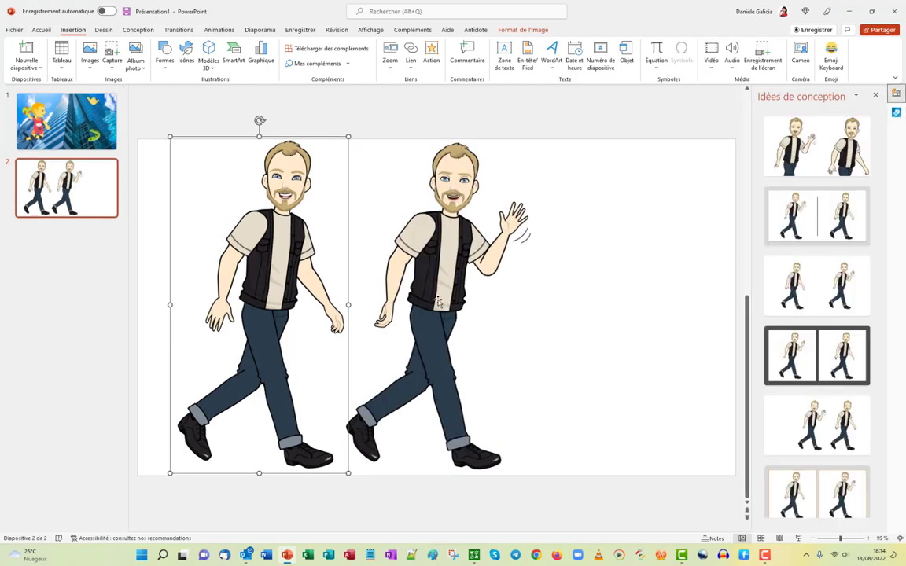
- Add the running pose and arrange the three characters side by side
drag(438, 301, 445, 299)
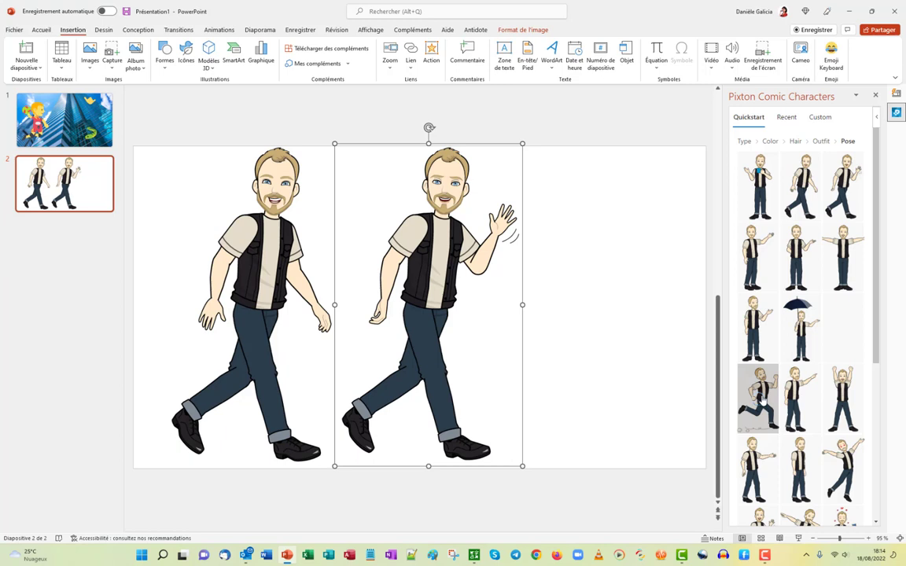
click(762, 401)
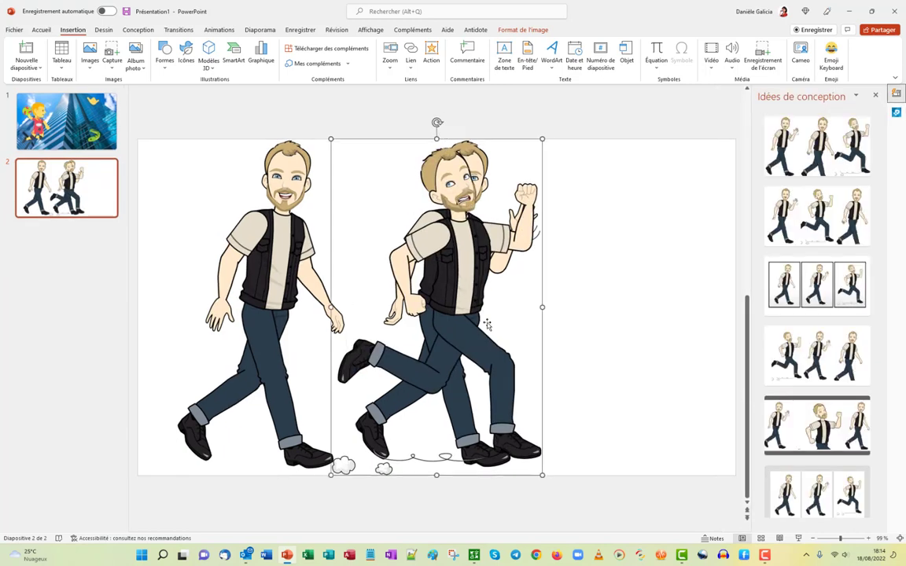
drag(567, 324, 660, 317)
drag(244, 364, 221, 364)
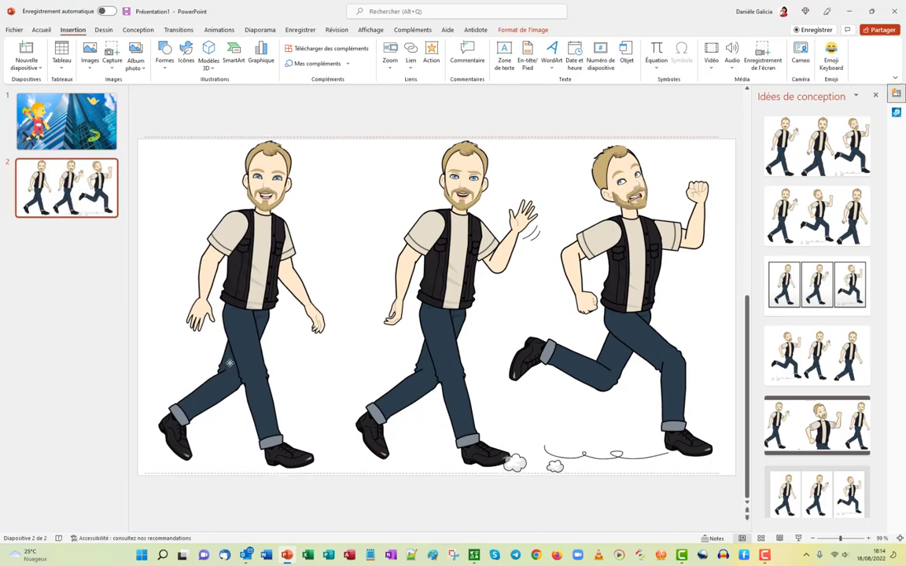
drag(407, 336, 383, 335)
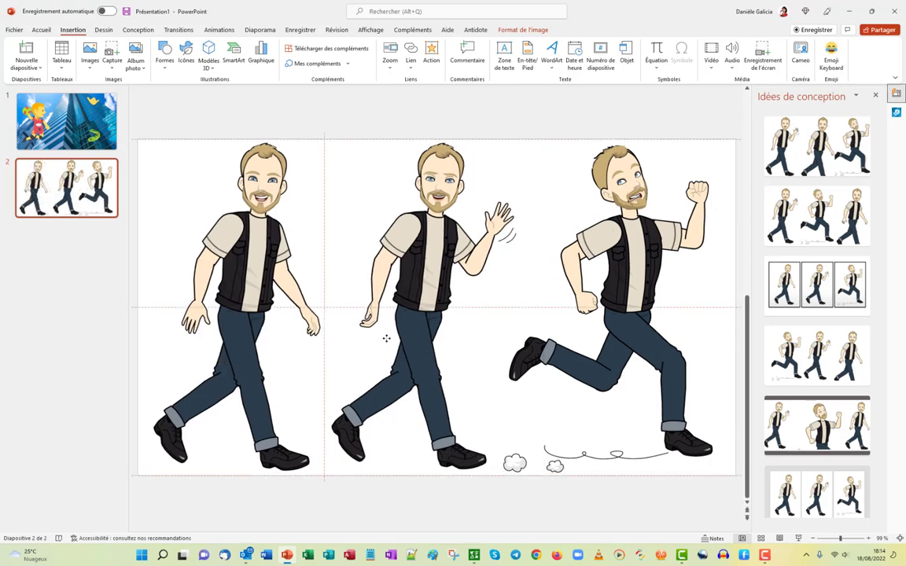
- Nudge the running character, then add the Pexels - Free Stock Photos add-in
drag(586, 333, 585, 337)
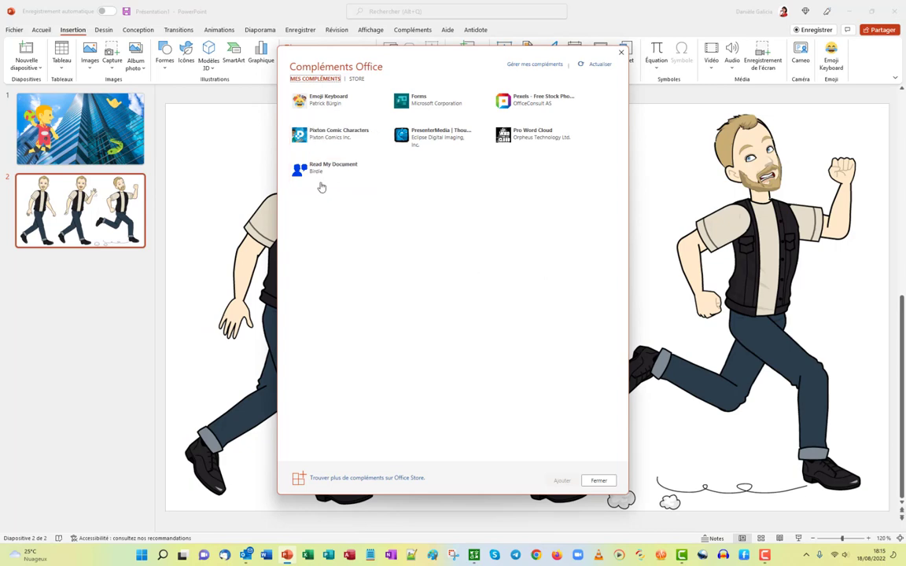
click(539, 100)
click(562, 481)
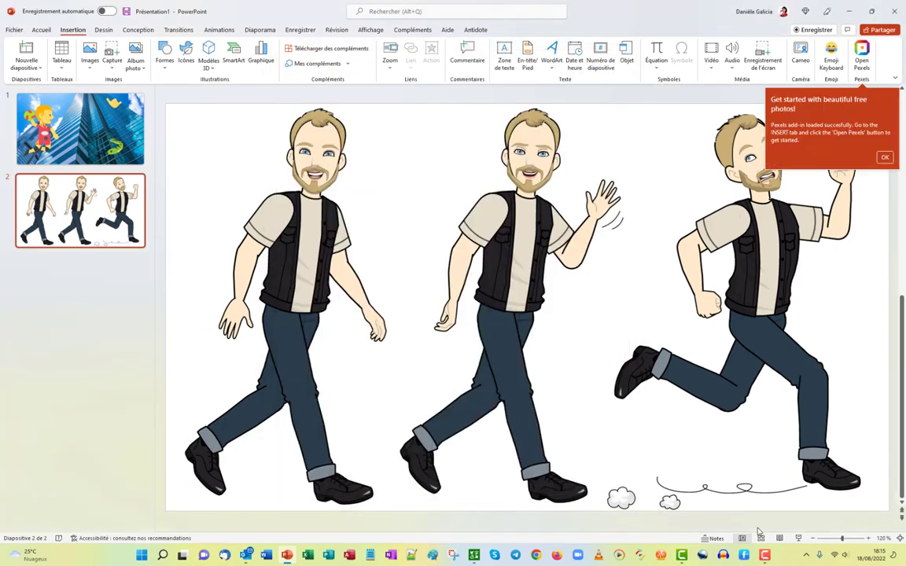
- Search the Pexels add-in for 'coach' photos
click(885, 157)
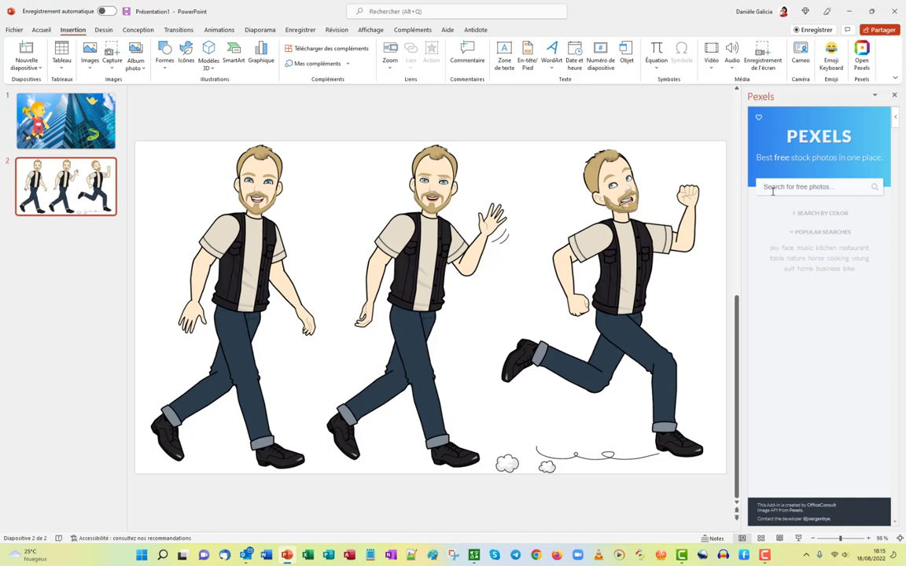
text(coach)
key(Return)
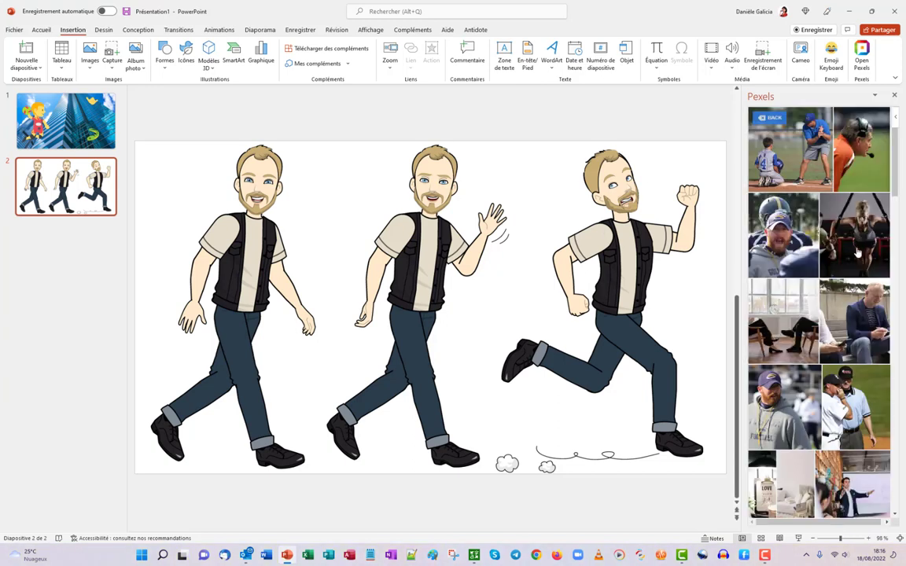
scroll(834, 173, down, 3)
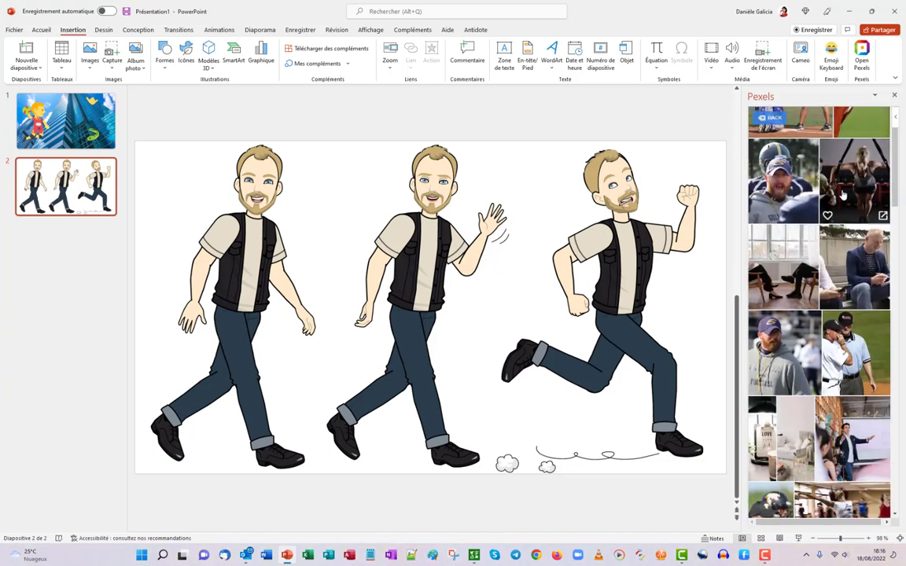
- Add a blank slide with the athletes-stretching track photo in a circular Designer layout
click(26, 63)
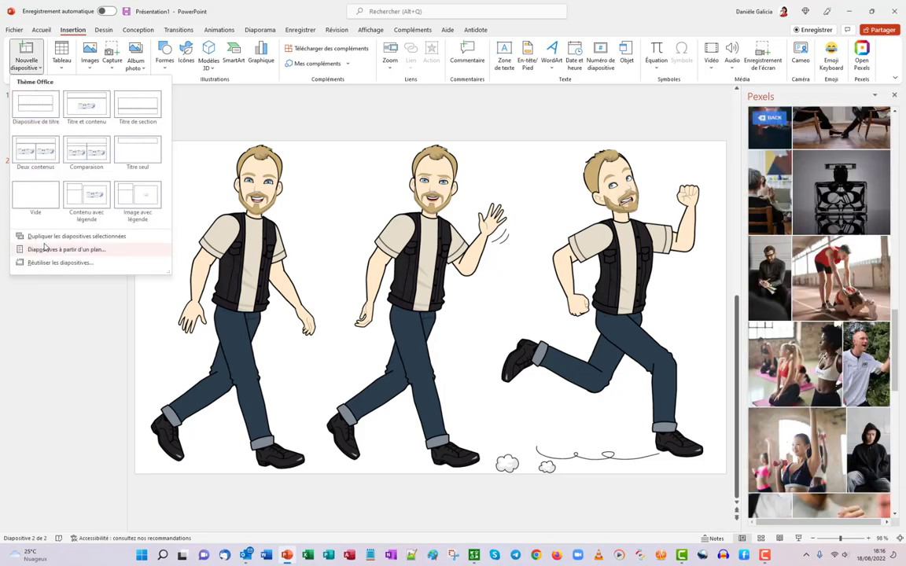
click(28, 195)
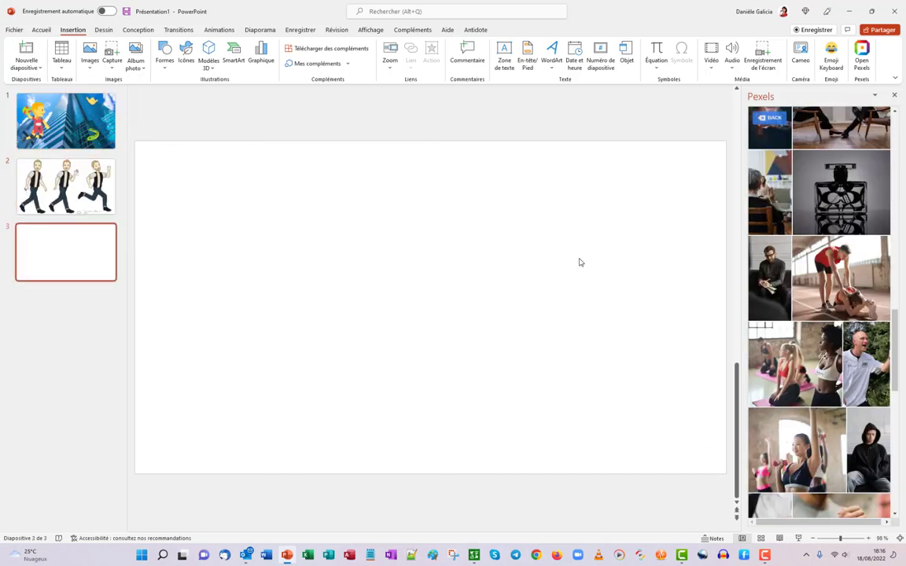
click(825, 291)
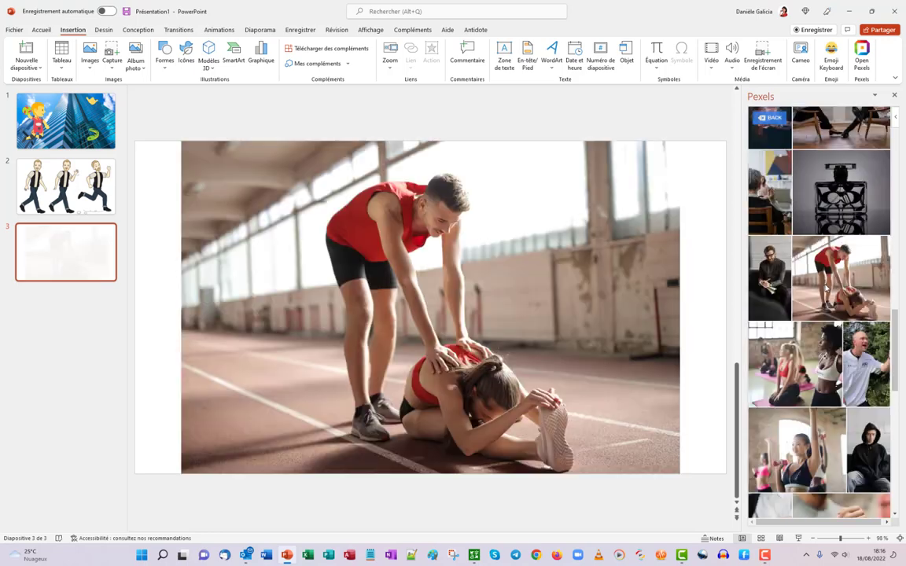
click(814, 458)
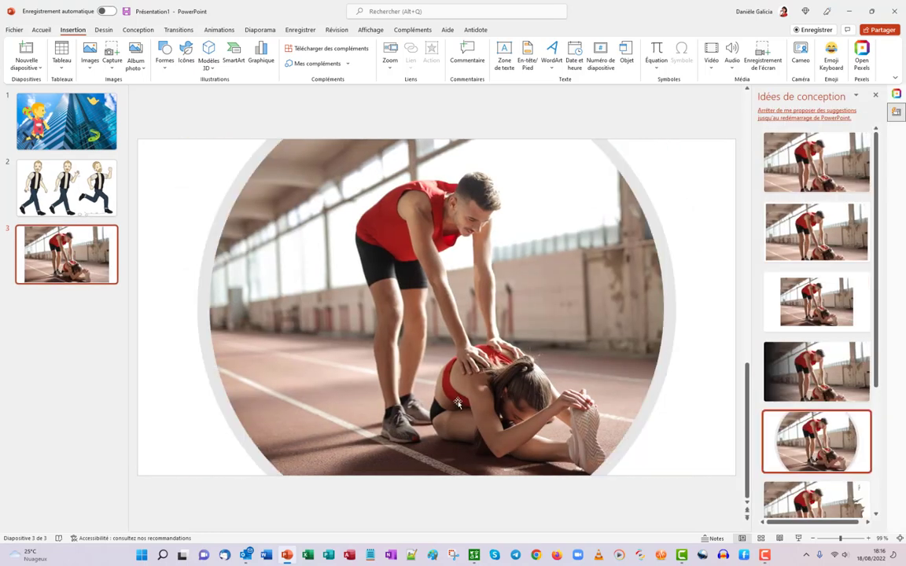
- Add a blank slide 4 and set the Pro Word Cloud font to Silentina Movie
click(75, 351)
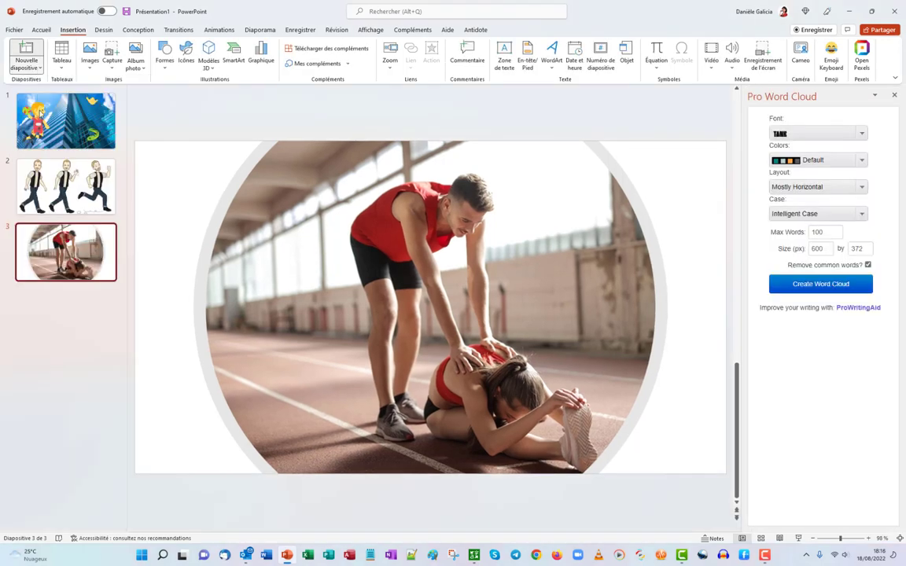
click(25, 65)
click(33, 183)
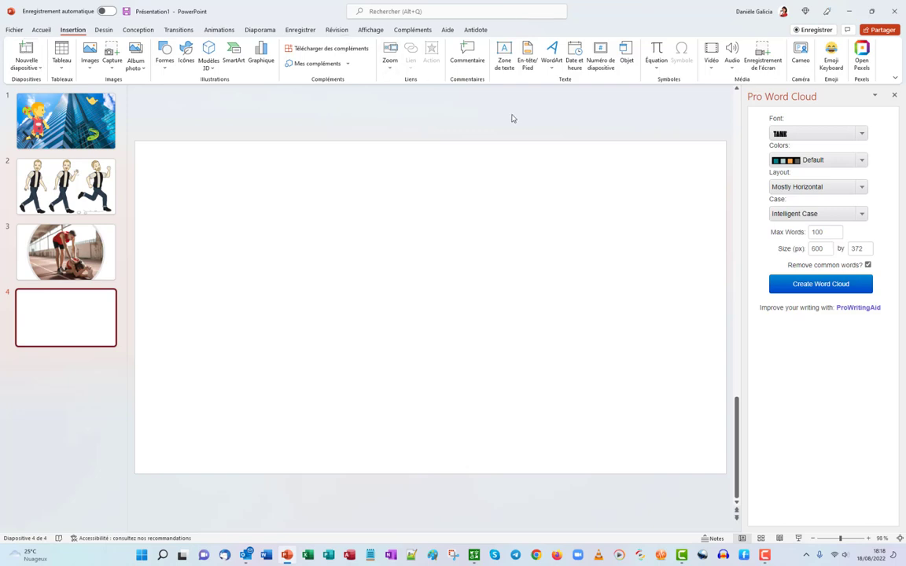
click(862, 135)
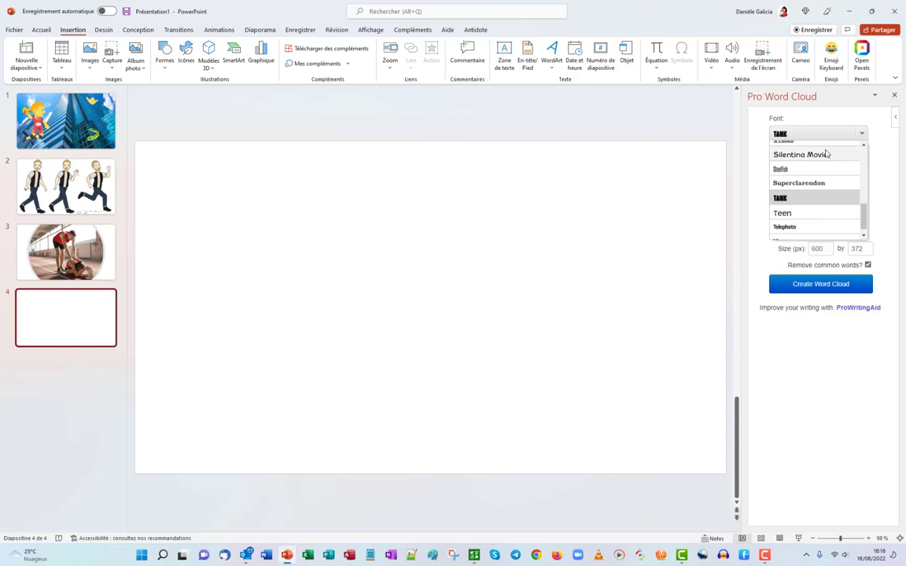
click(825, 155)
- Draw a text box listing Télécharger, Ouvrir, Police caractère and livre on separate lines
click(504, 56)
drag(320, 225, 461, 263)
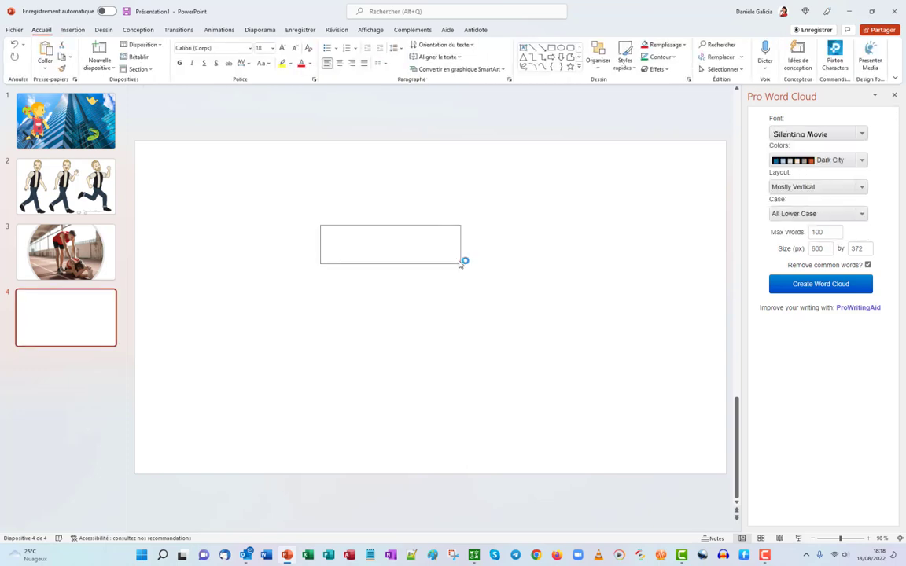
text(t)
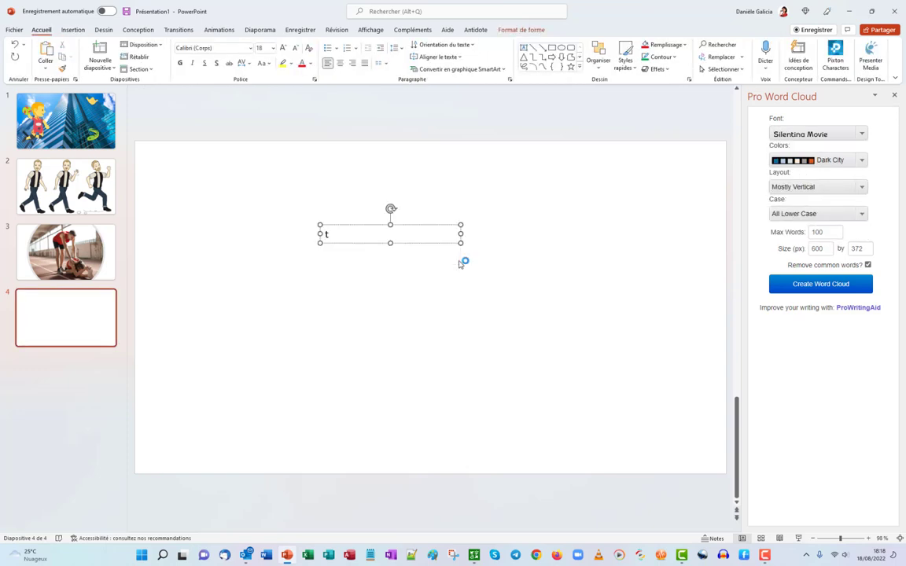
text(elecha)
text(rger)
key(Return)
text(ou)
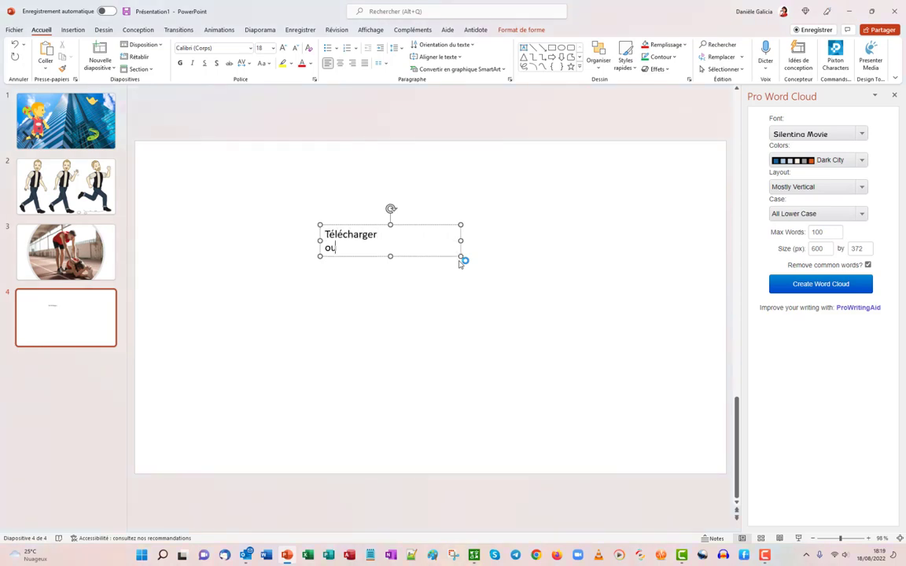
text(vrir)
key(Return)
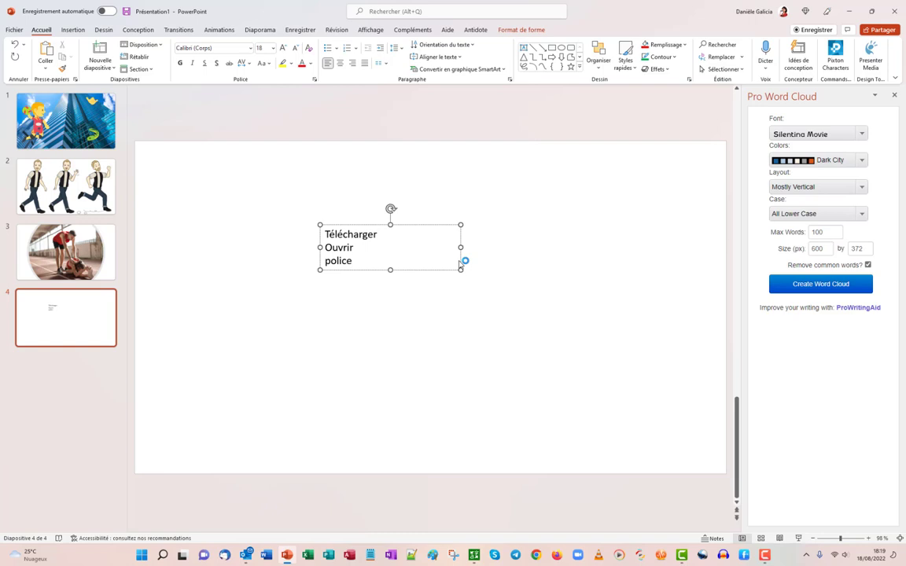
text(caractère)
key(Return)
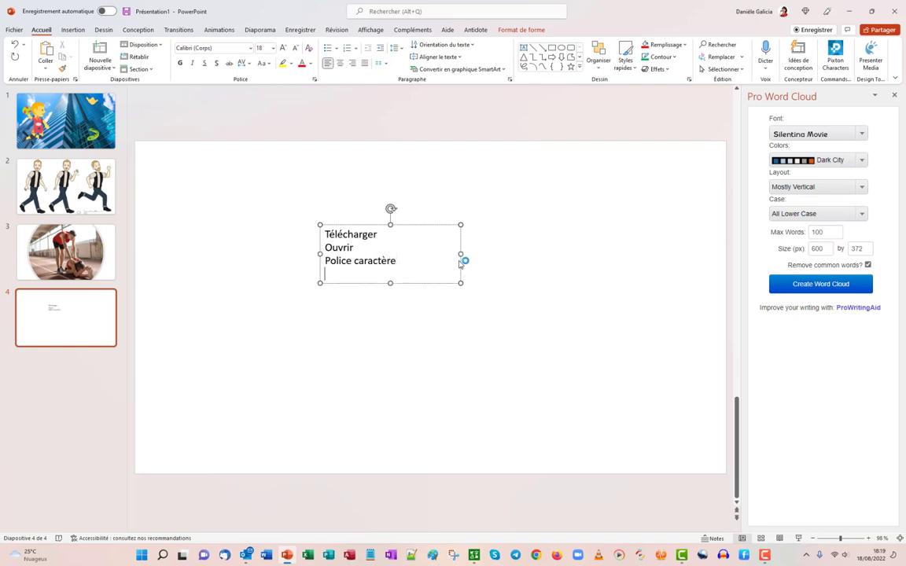
text(livre)
- Select the four words, create and regenerate the word cloud, then choose Save to Gallery
drag(346, 274, 329, 237)
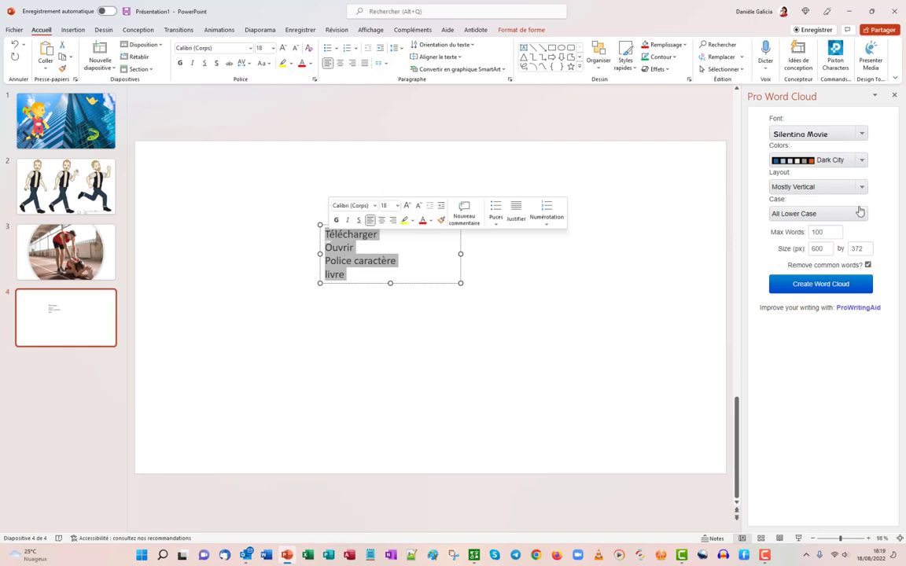
click(818, 284)
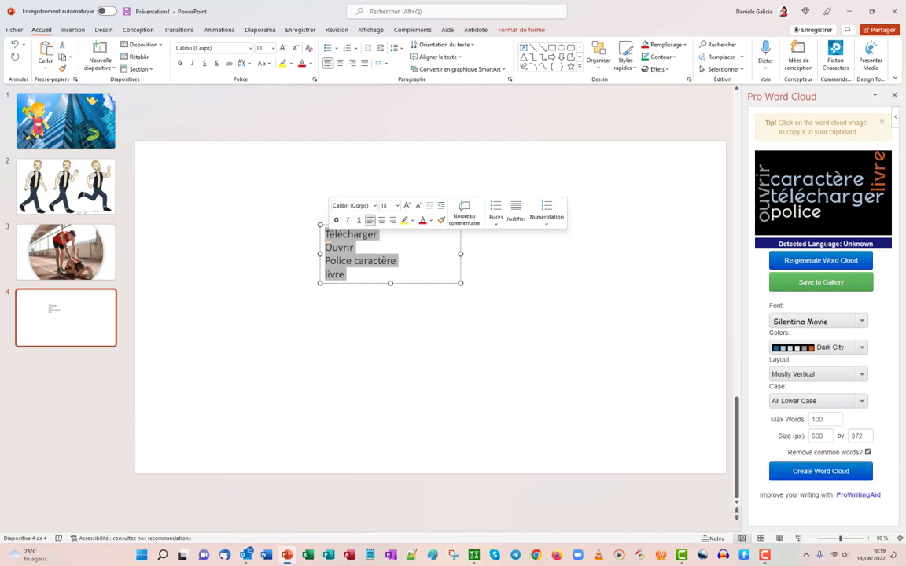
click(810, 266)
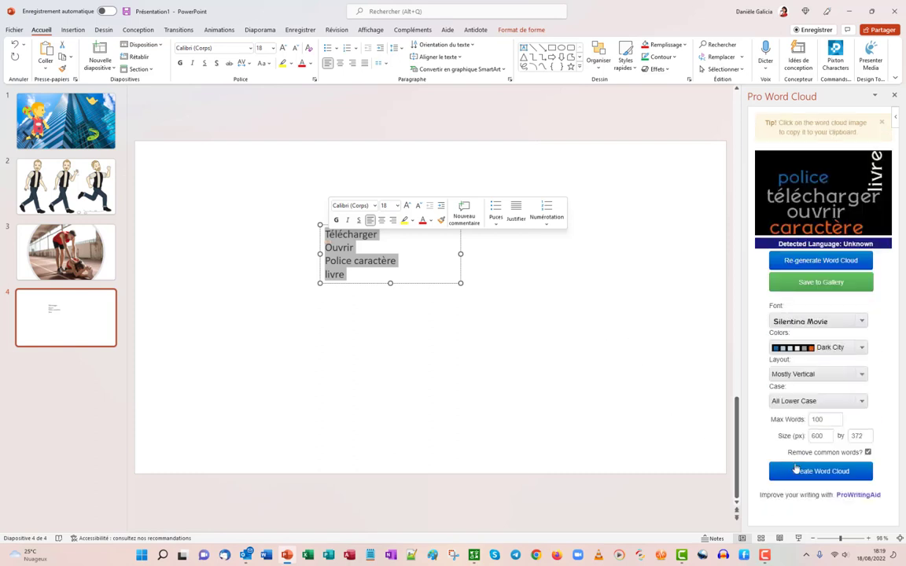
click(808, 472)
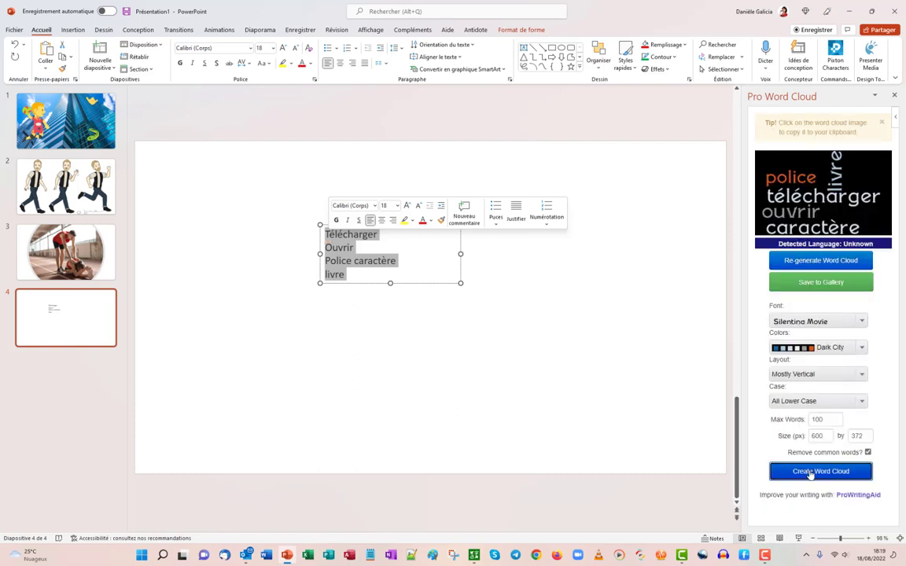
click(836, 284)
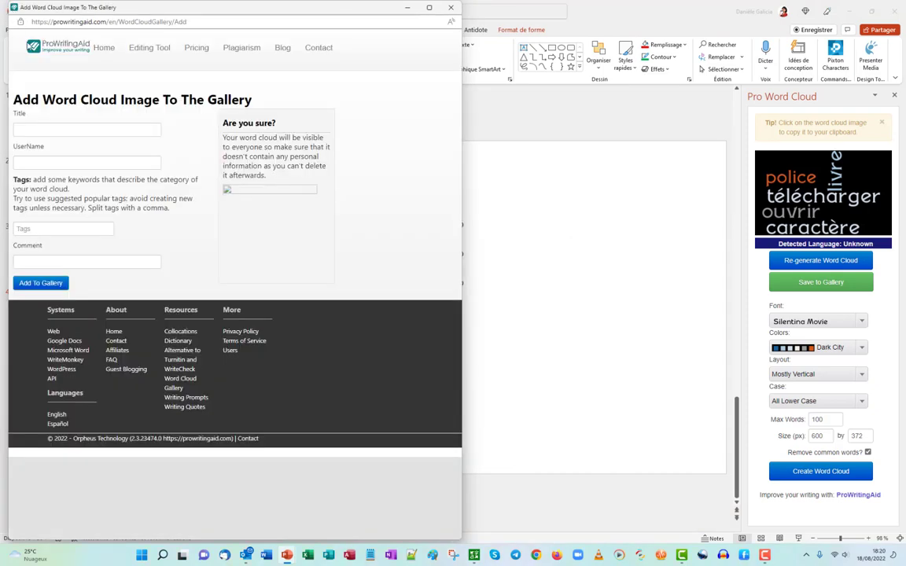
- Try a Facebook sign-in to ProWritingAid for the gallery entry, then close the window
click(23, 128)
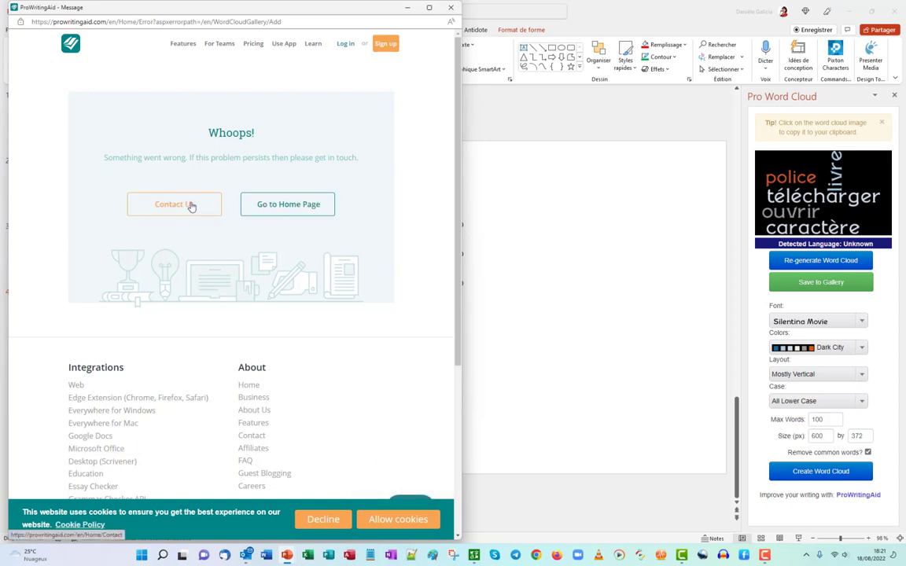
drag(350, 48, 343, 55)
click(343, 45)
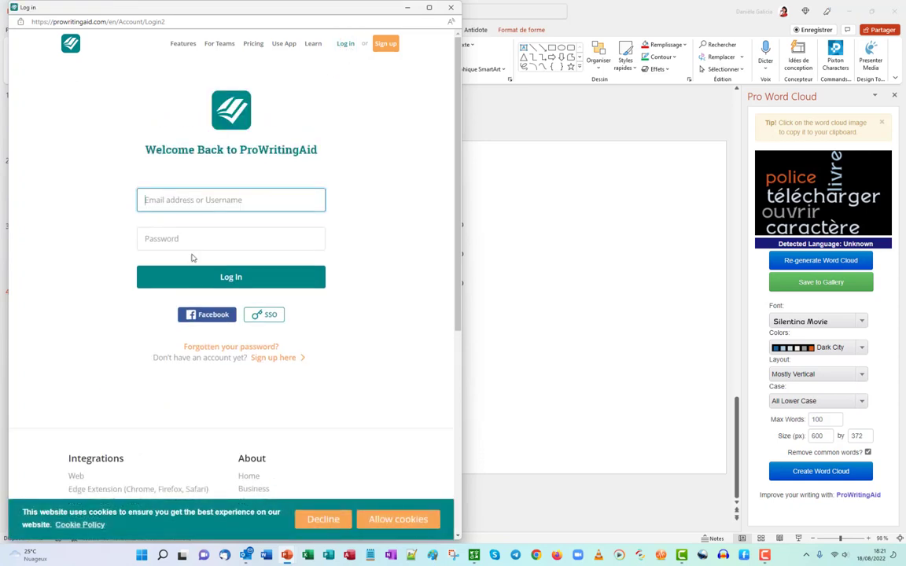
click(212, 317)
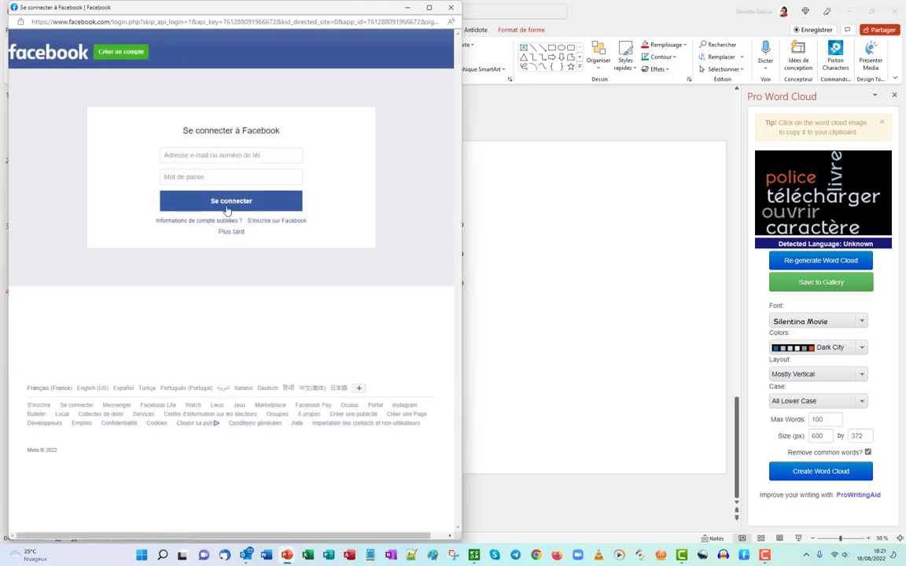
click(227, 202)
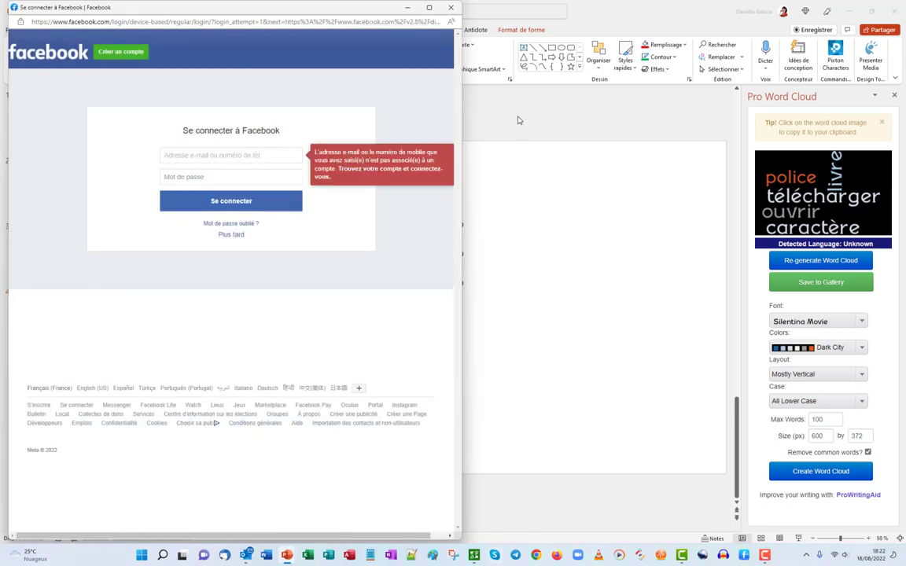
click(450, 7)
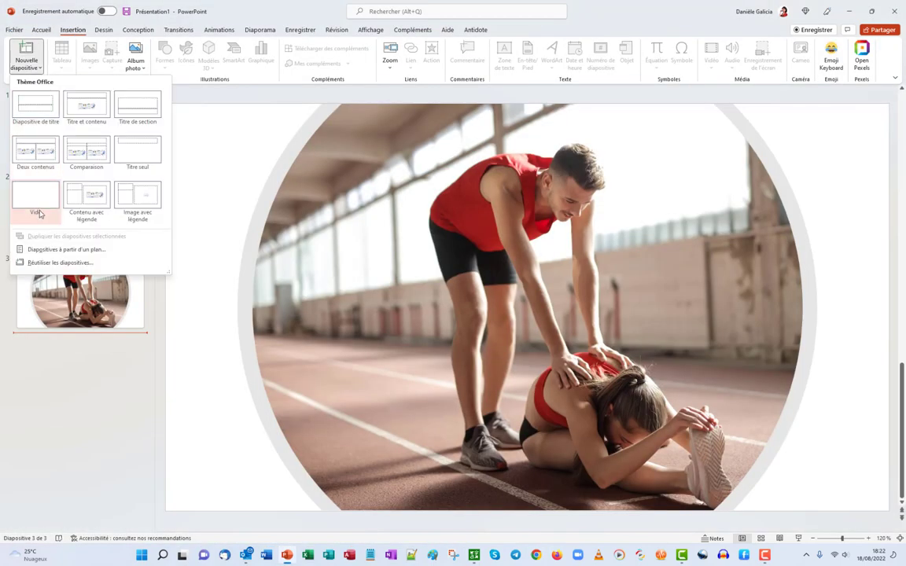
- Add a blank slide 4 and open Insertion > Télécharger des compléments to browse add-ins
click(36, 189)
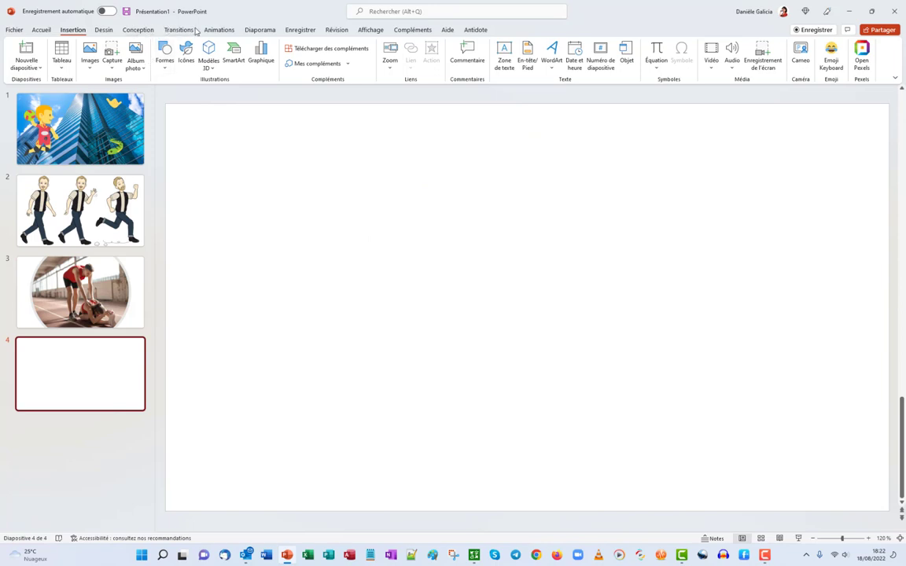
click(324, 49)
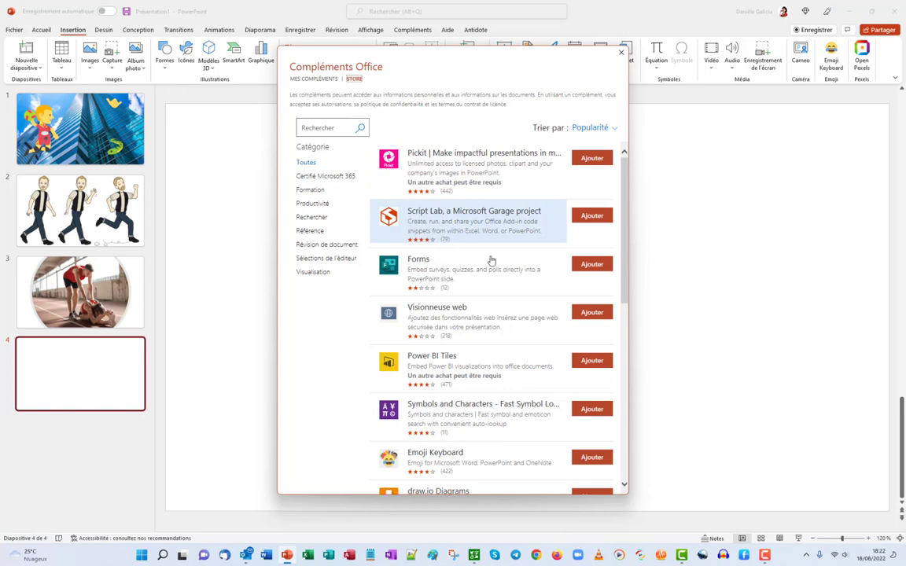
scroll(493, 268, down, 1)
scroll(491, 263, down, 1)
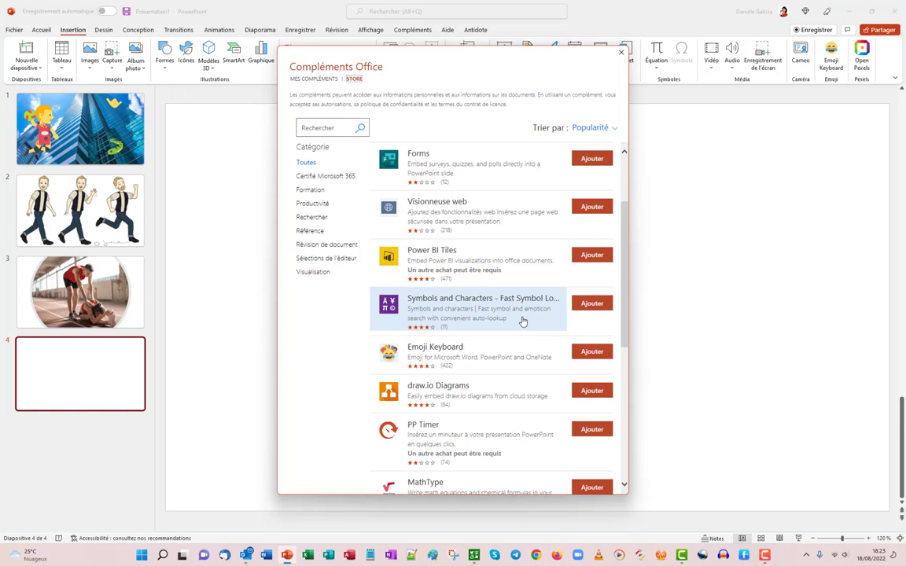
scroll(476, 293, down, 3)
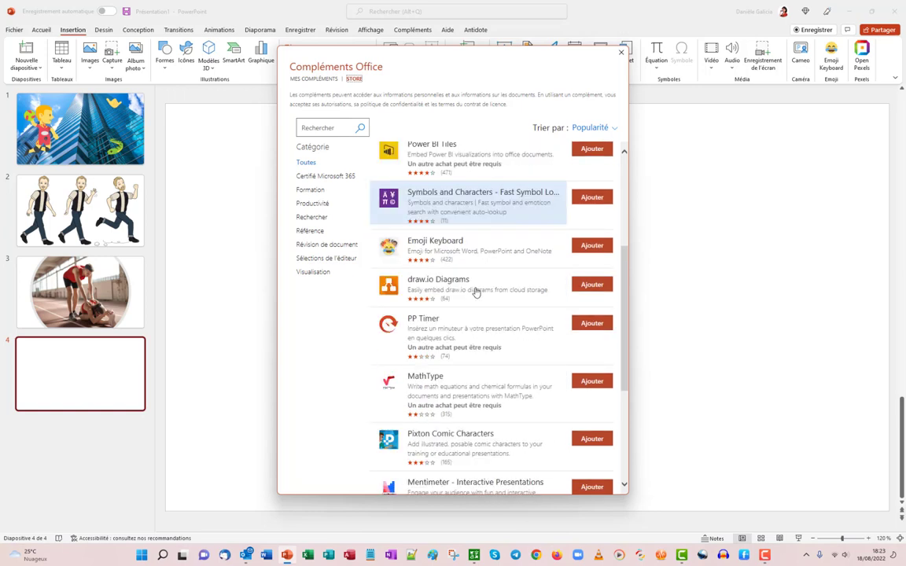
scroll(516, 327, down, 4)
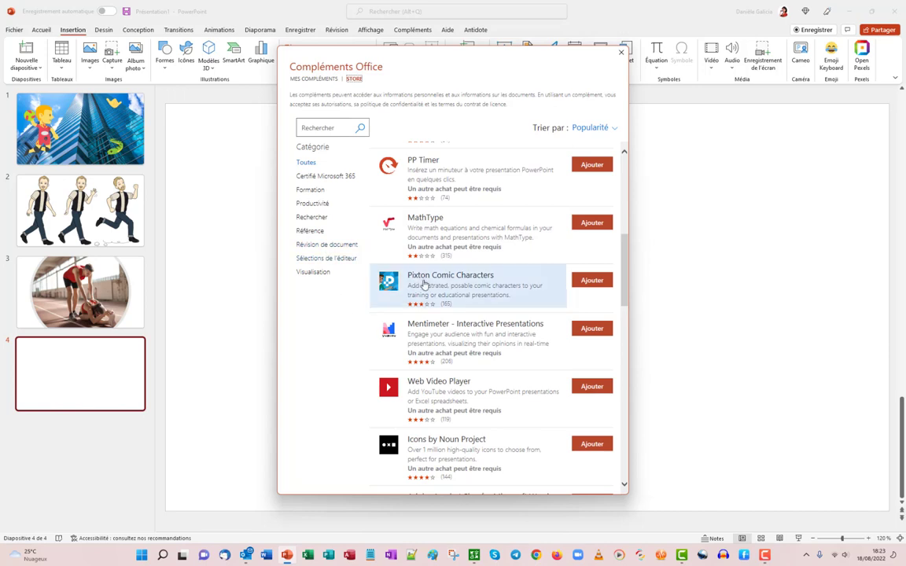
scroll(425, 282, down, 4)
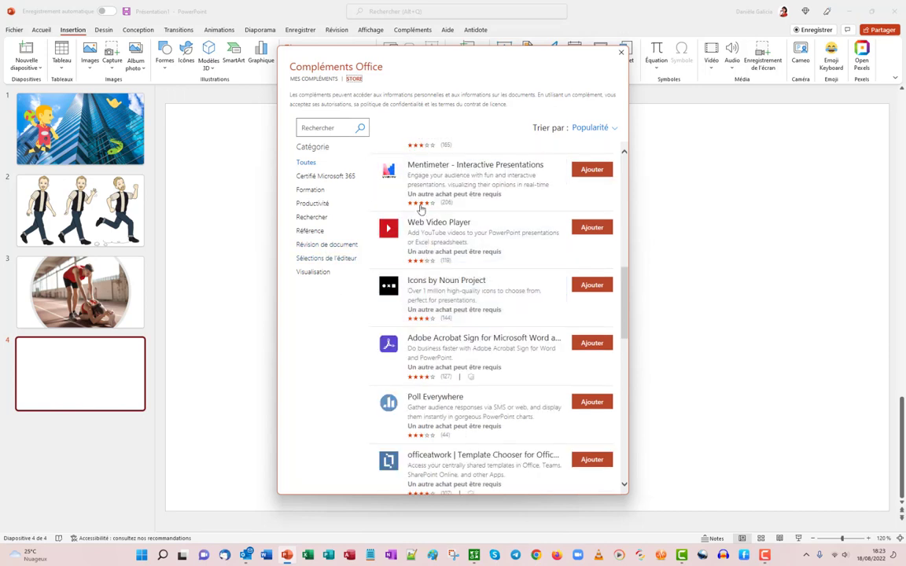